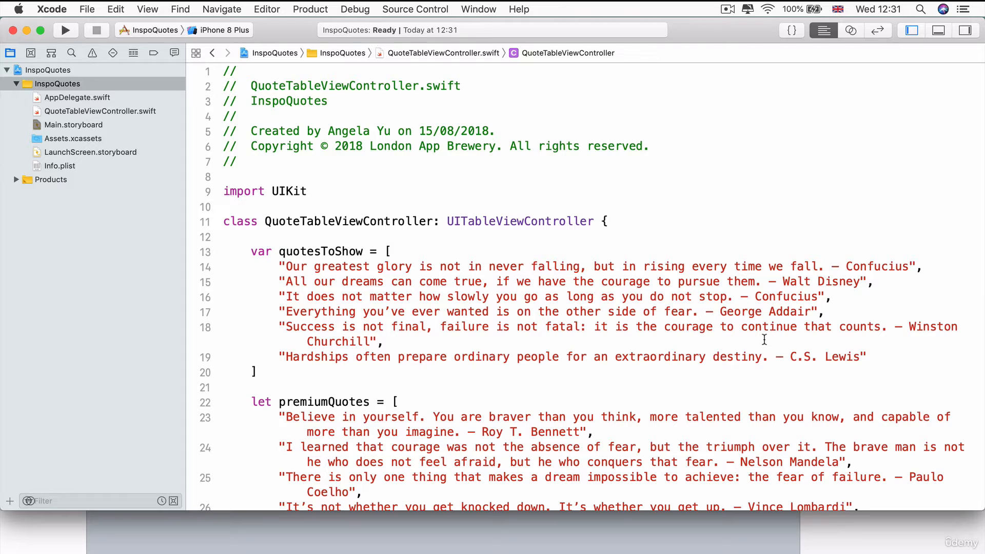
Switch to the Apple Developer account in Chrome and start registering a new iOS App ID named InspoQuotes.
key("super+Tab")
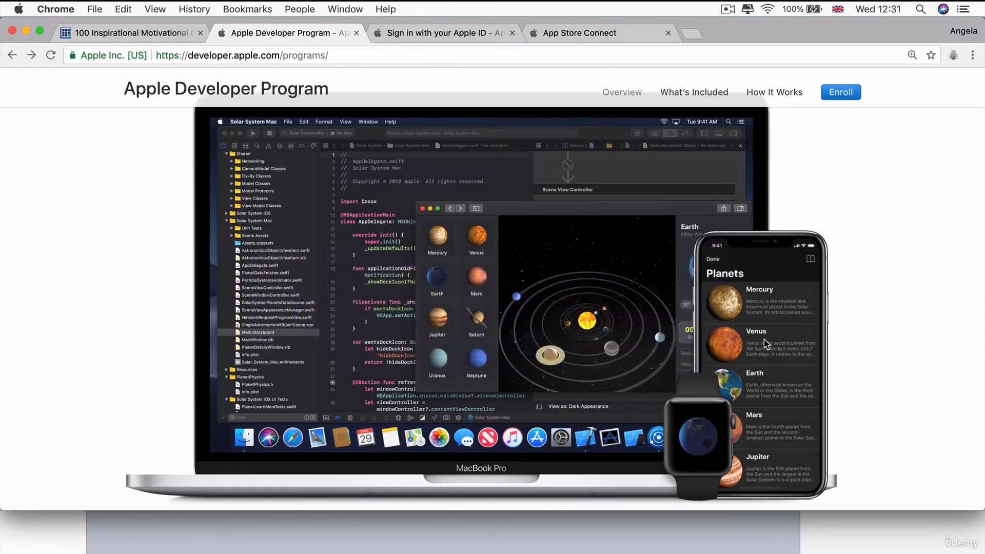
left_click(471, 32)
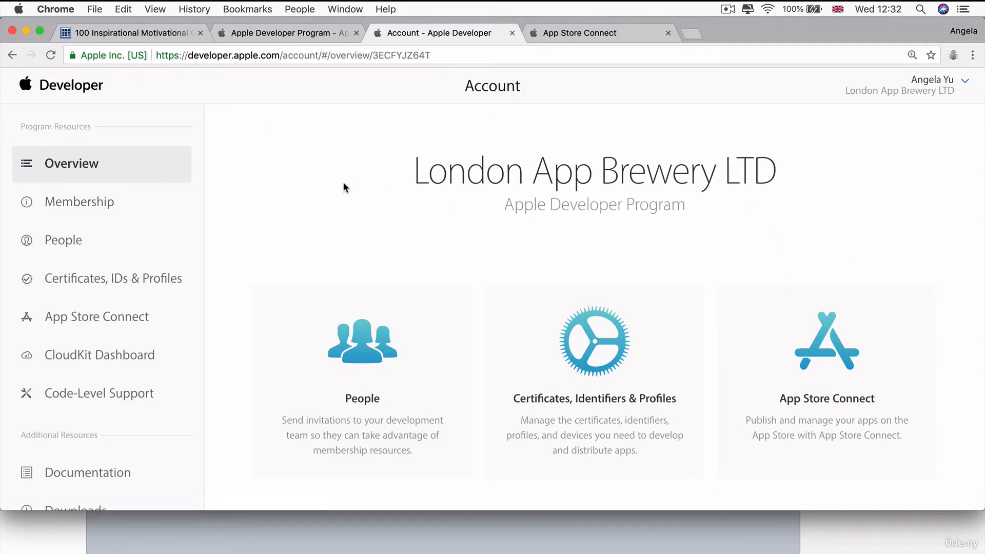
left_click(113, 279)
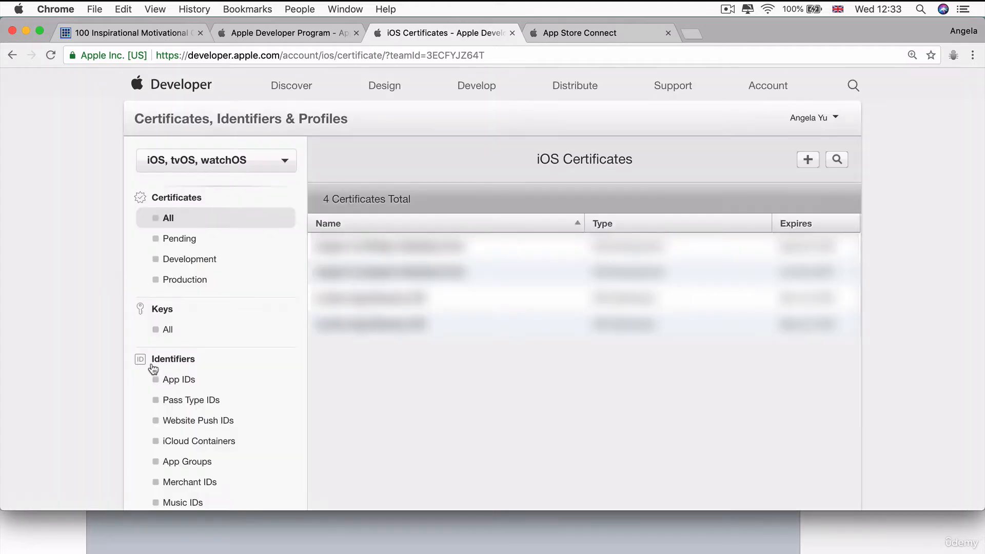
left_click(186, 384)
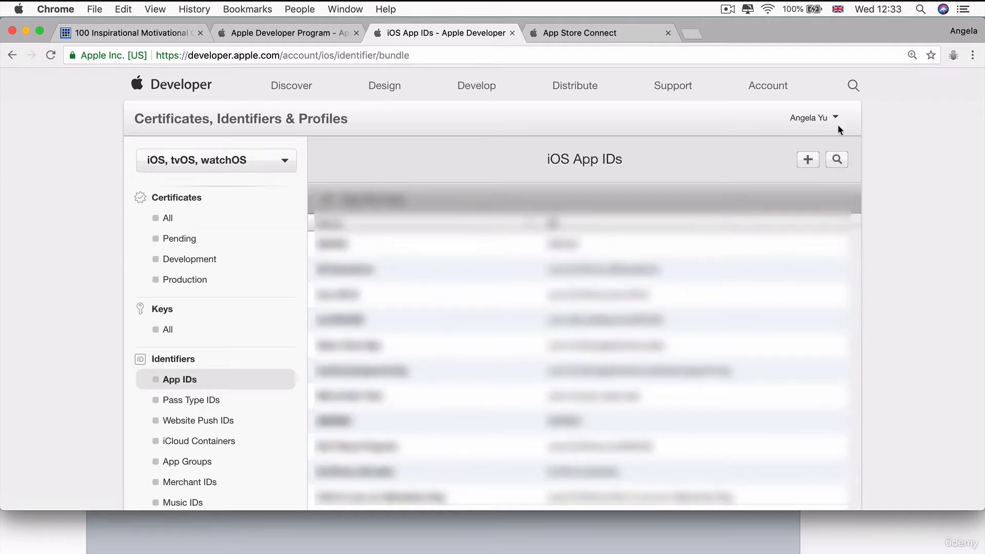
left_click(808, 160)
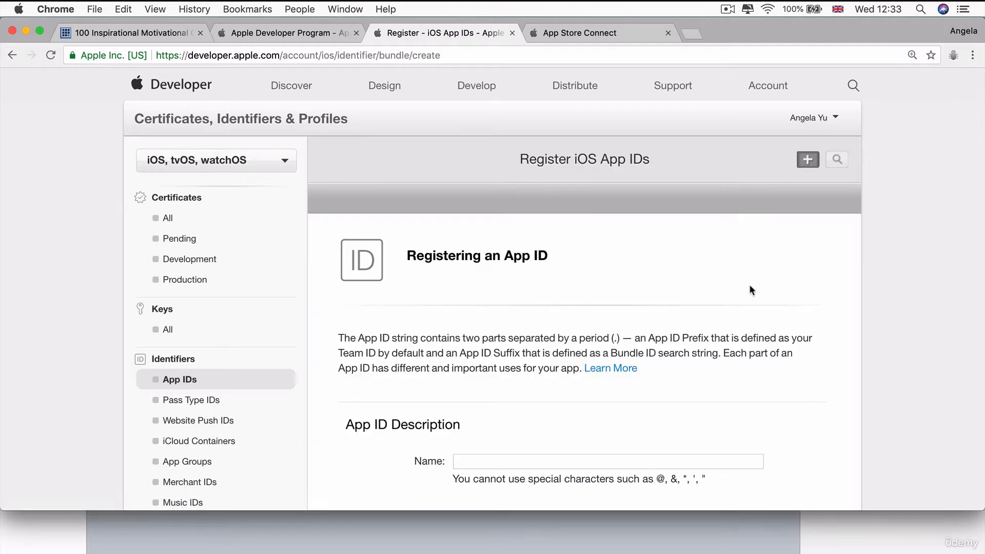
scroll(750, 287, "down", 5)
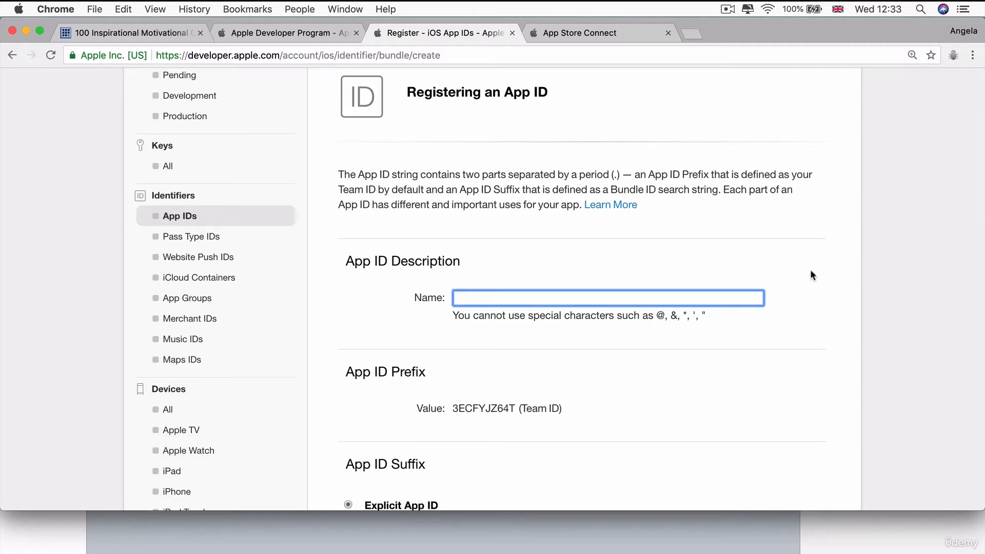
type("InspoQuotes")
Copy the InspoQuotes target's bundle identifier, com.londonappbrewery.InspoQuotes, from the project settings in Xcode.
scroll(500, 136, "down", 6)
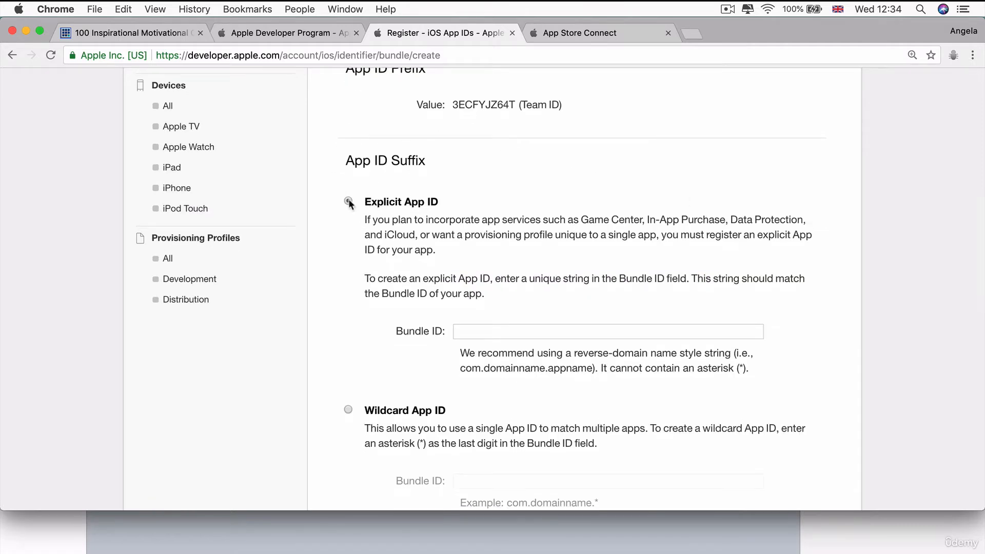
left_click(510, 325)
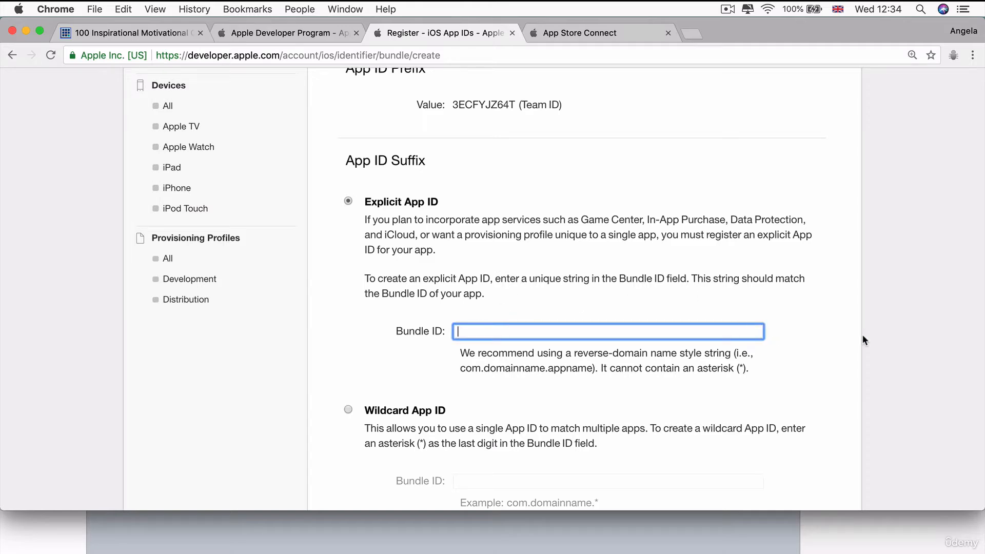
key("super+Tab")
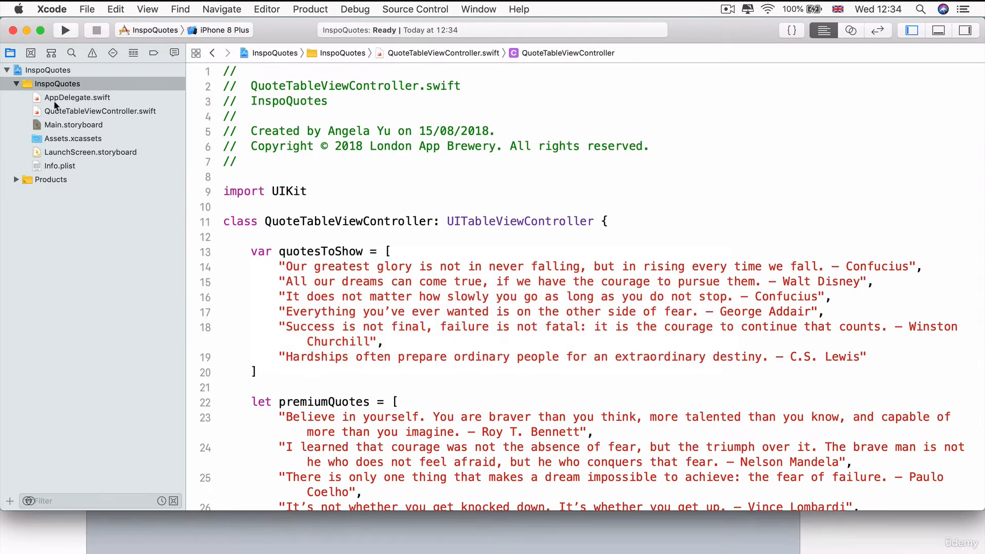
left_click(29, 70)
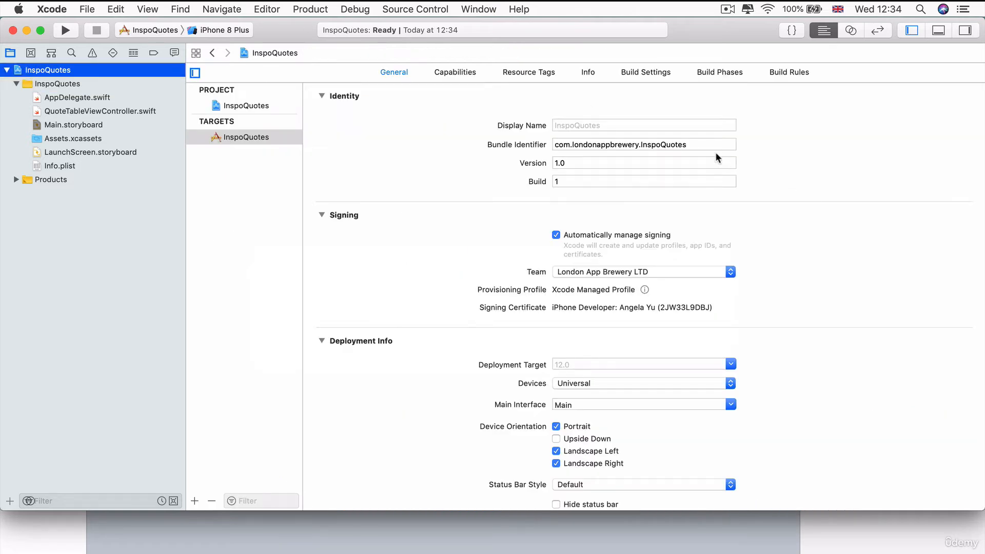
left_click_drag(685, 145, 537, 139)
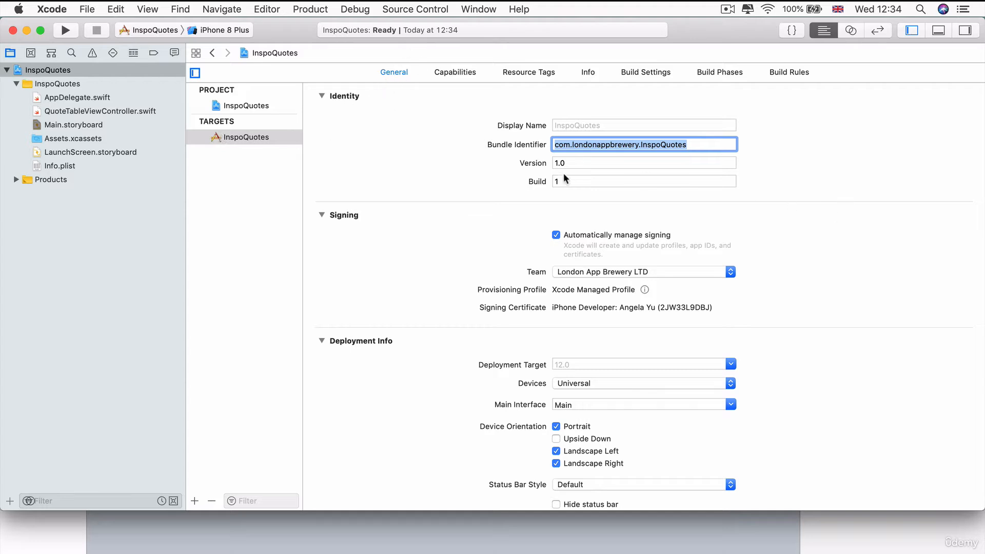
left_click(697, 144)
left_click_drag(706, 144, 519, 141)
key("super+c")
Paste com.londonappbrewery.InspoQuotes as the Bundle ID of the explicit App ID in the Chrome registration form.
key("super+Tab")
left_click(483, 330)
key("super+v")
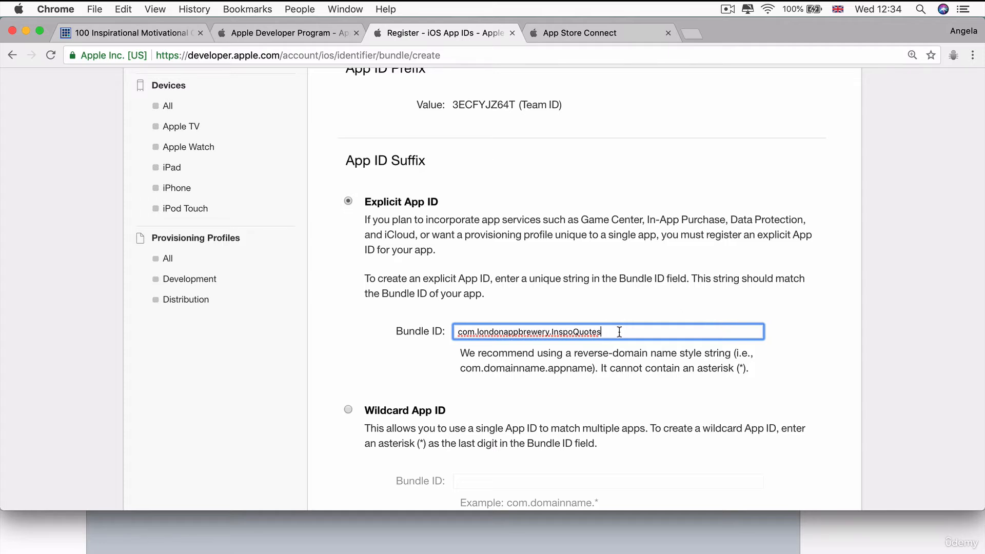
left_click_drag(601, 332, 454, 332)
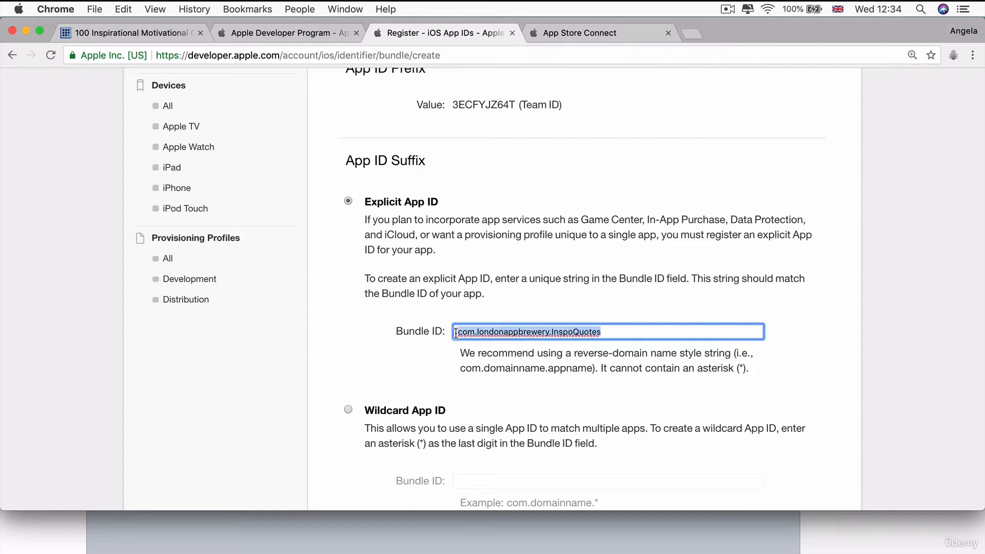
left_click(600, 288)
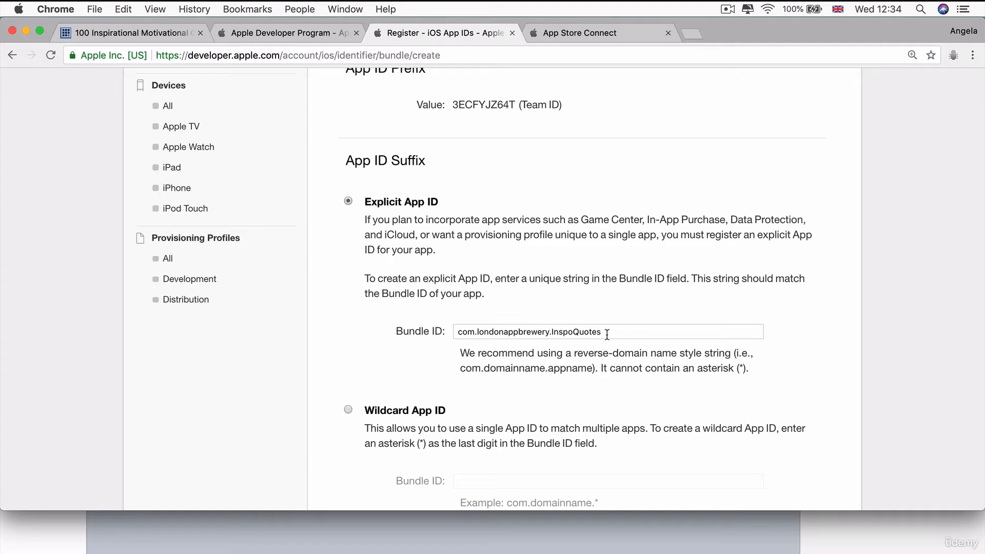
Compare the target's Bundle Identifier in Xcode with the Bundle ID entered in the Chrome registration form.
scroll(513, 328, "down", 1)
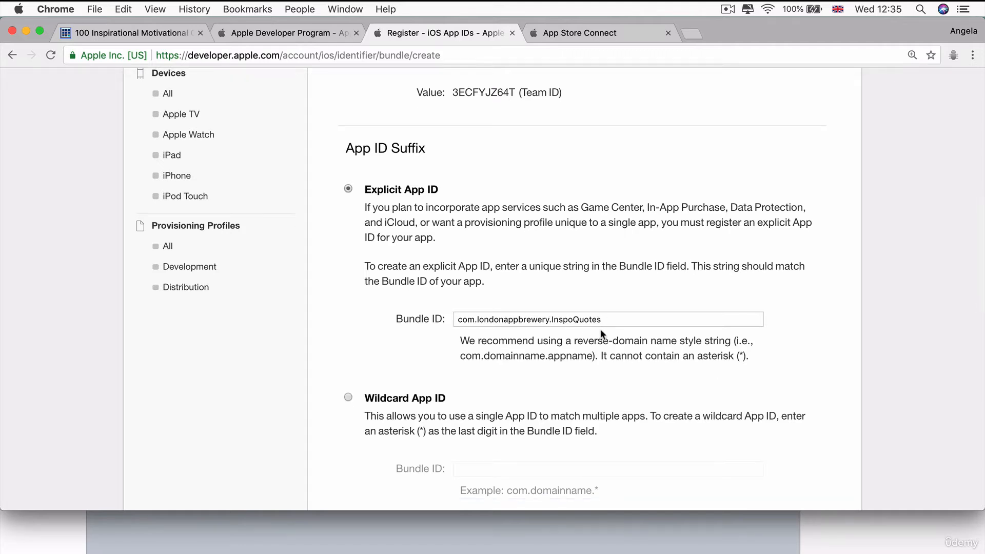
key("super+Tab")
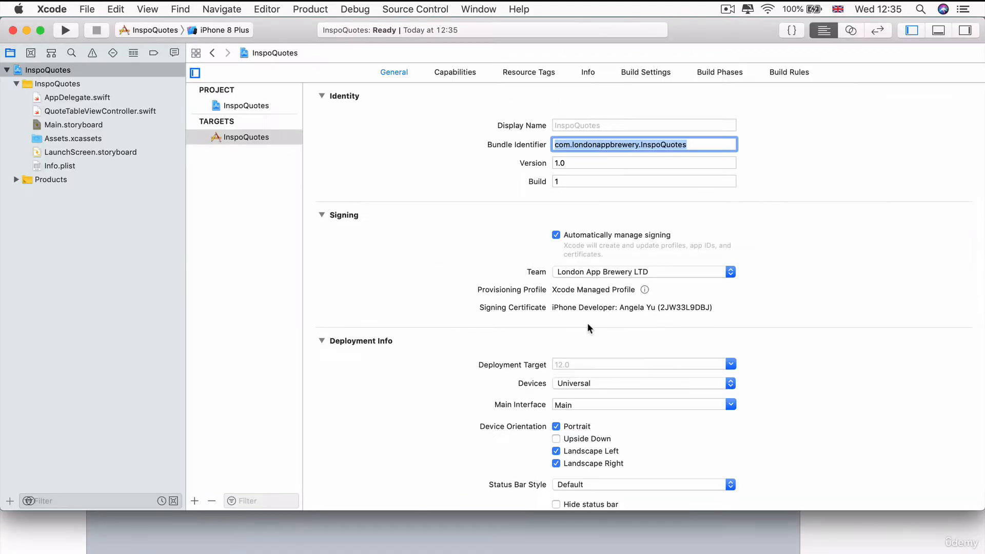
left_click(705, 144)
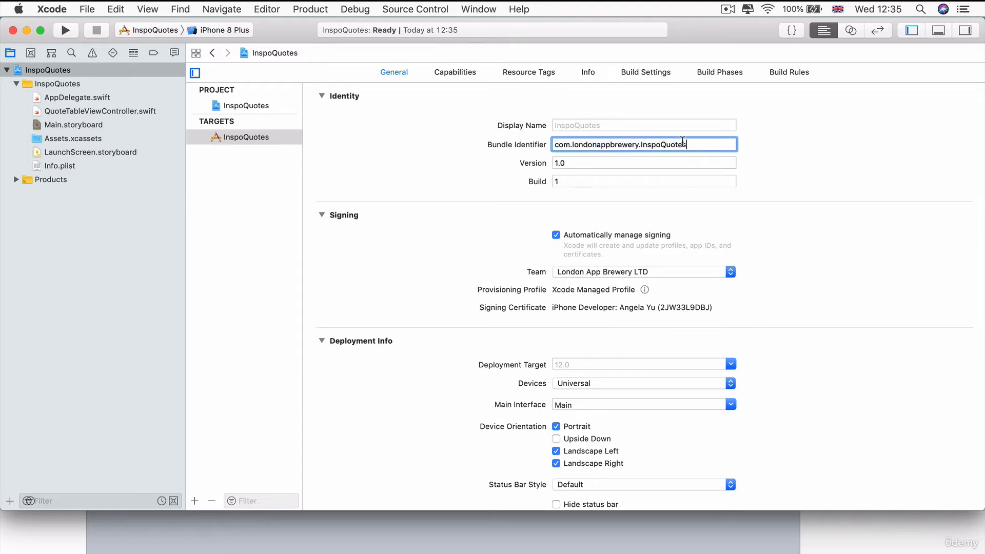
key("super+Tab")
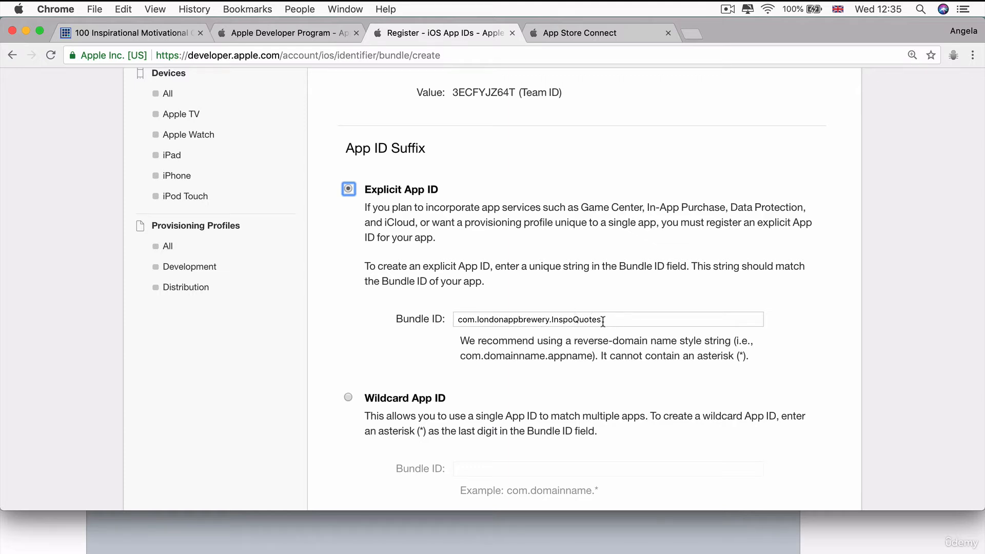
Examine the App Services that can be enabled for the App ID, particularly In-App Purchase.
scroll(603, 322, "down", 1)
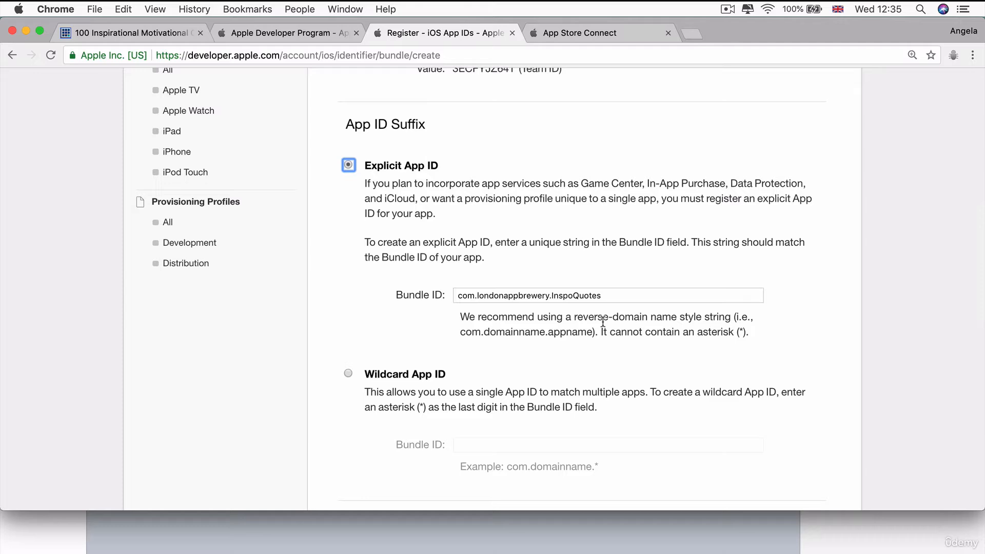
scroll(603, 322, "down", 10)
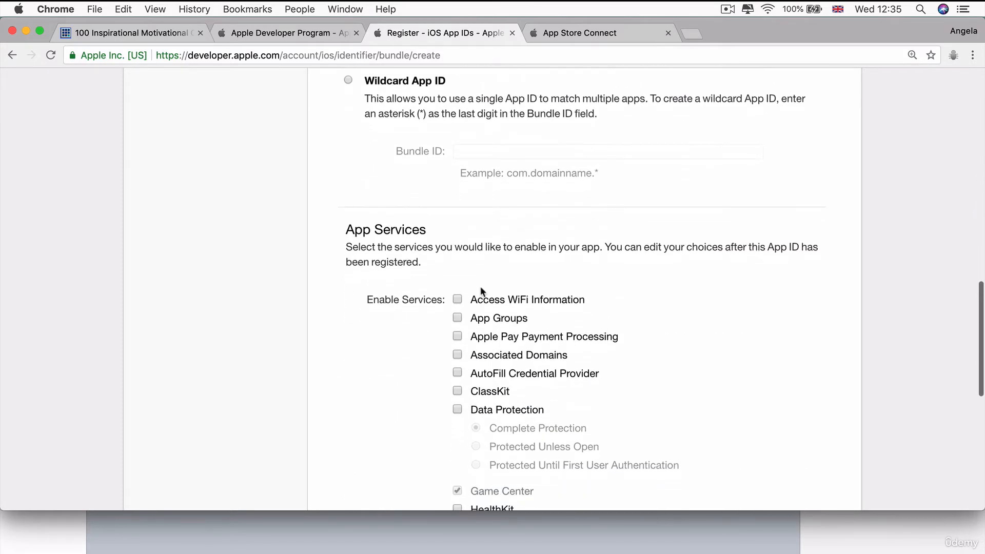
scroll(676, 306, "down", 5)
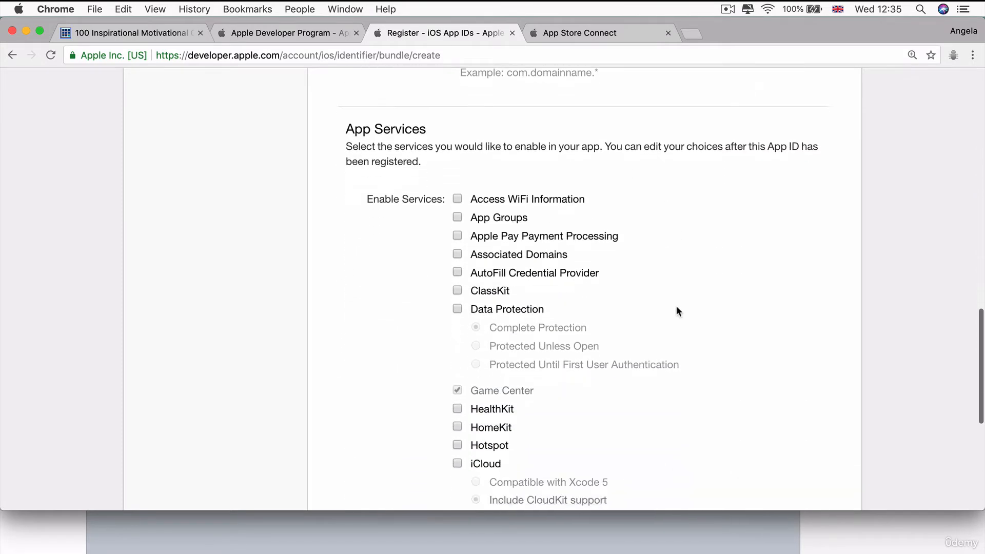
scroll(518, 367, "down", 7)
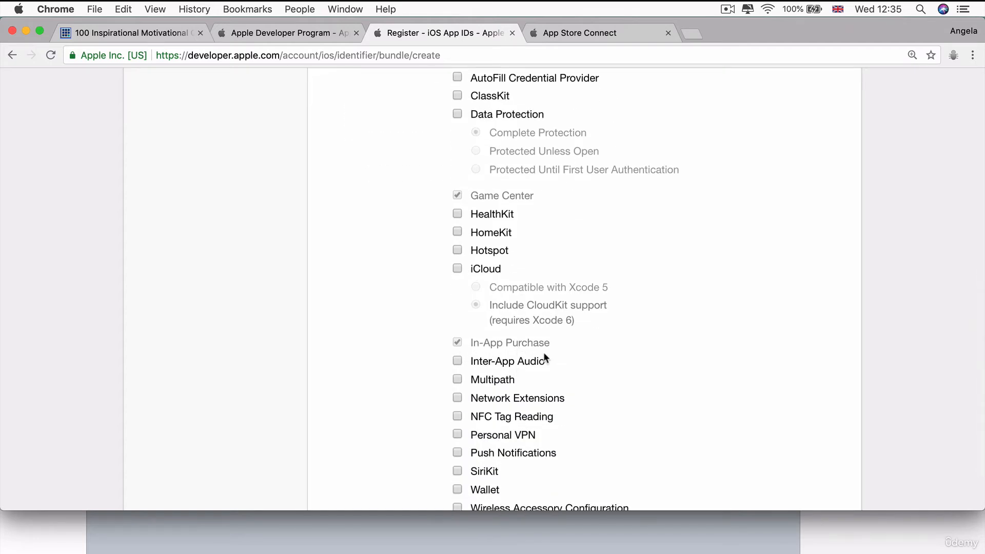
scroll(662, 319, "up", 8)
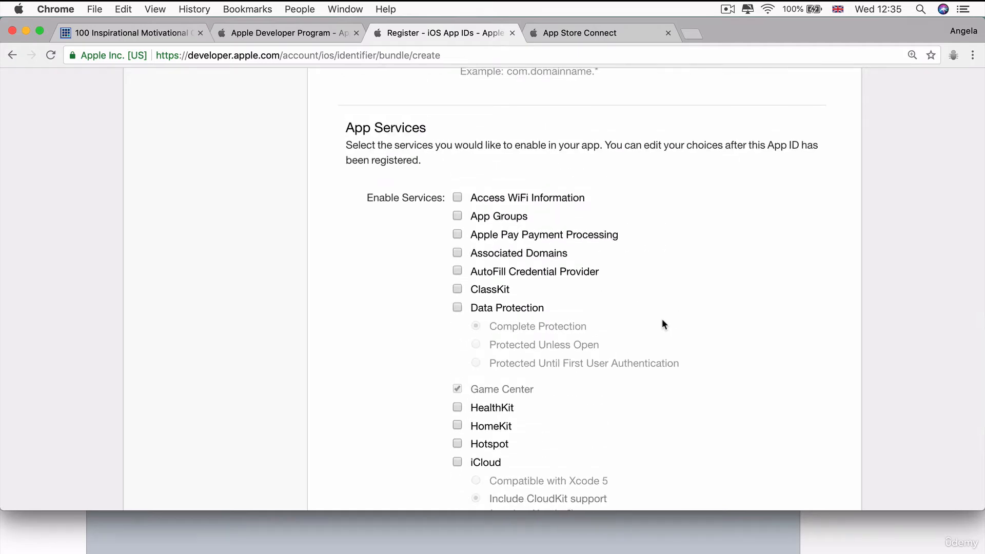
scroll(662, 323, "down", 6)
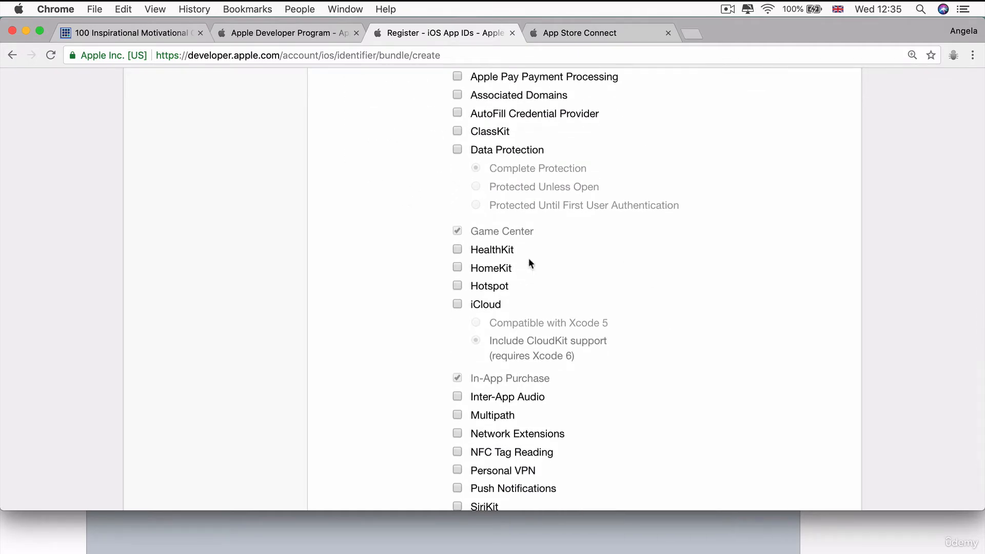
scroll(558, 365, "up", 6)
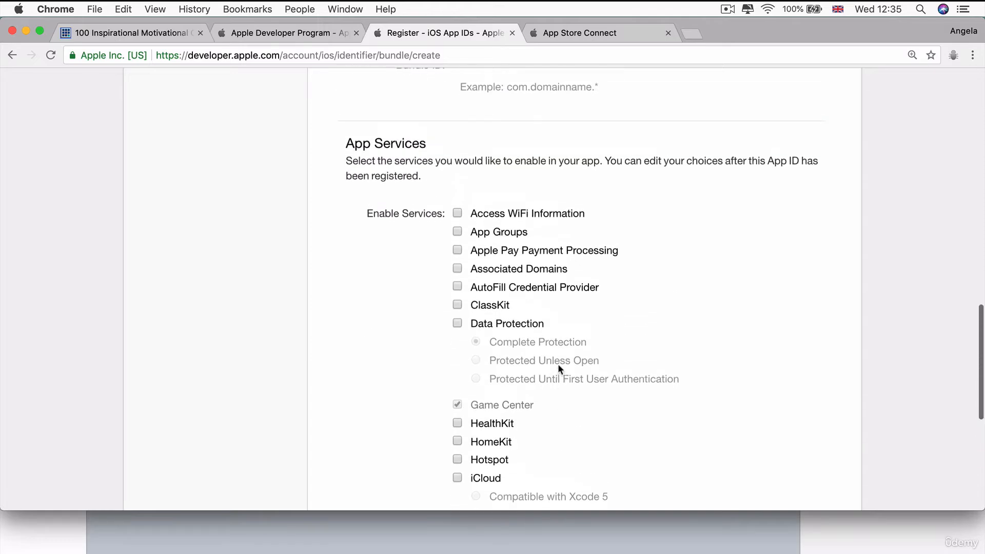
scroll(558, 364, "down", 12)
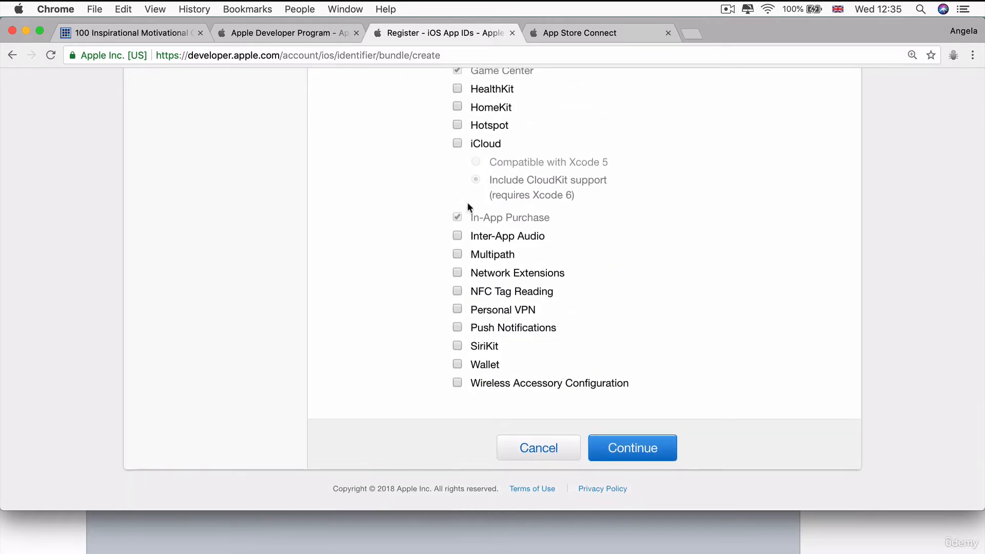
Continue with the default app services, register the InspoQuotes App ID and finish the registration.
left_click(633, 457)
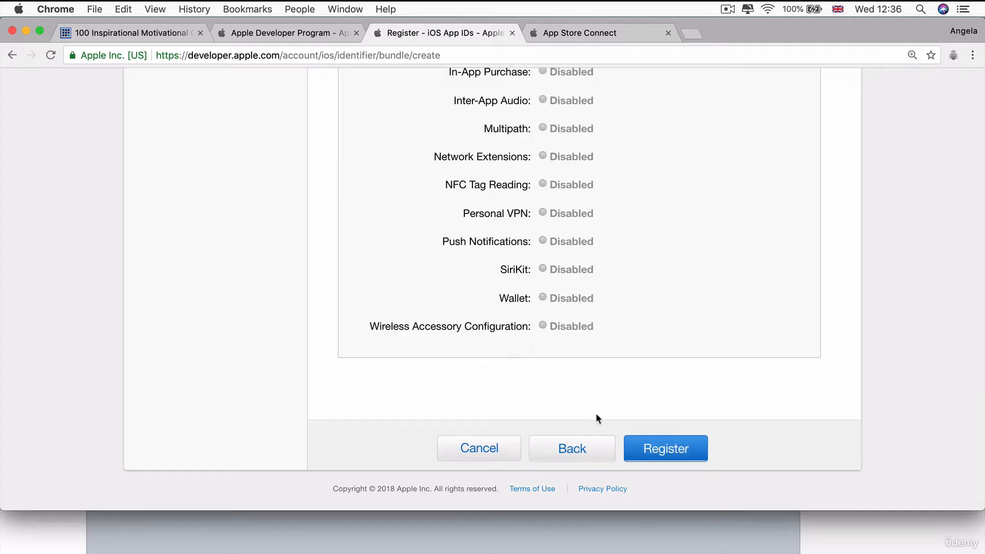
left_click(674, 450)
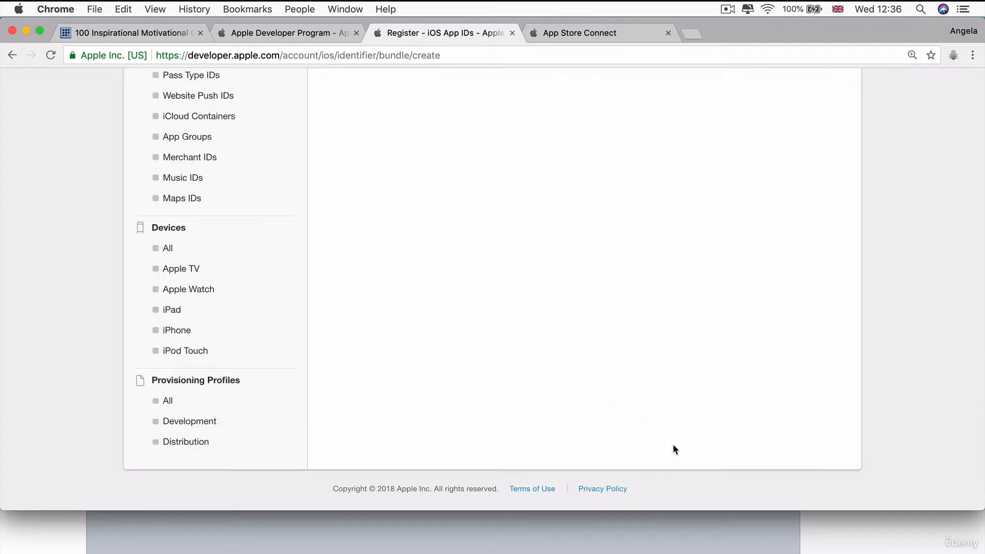
scroll(673, 445, "up", 1)
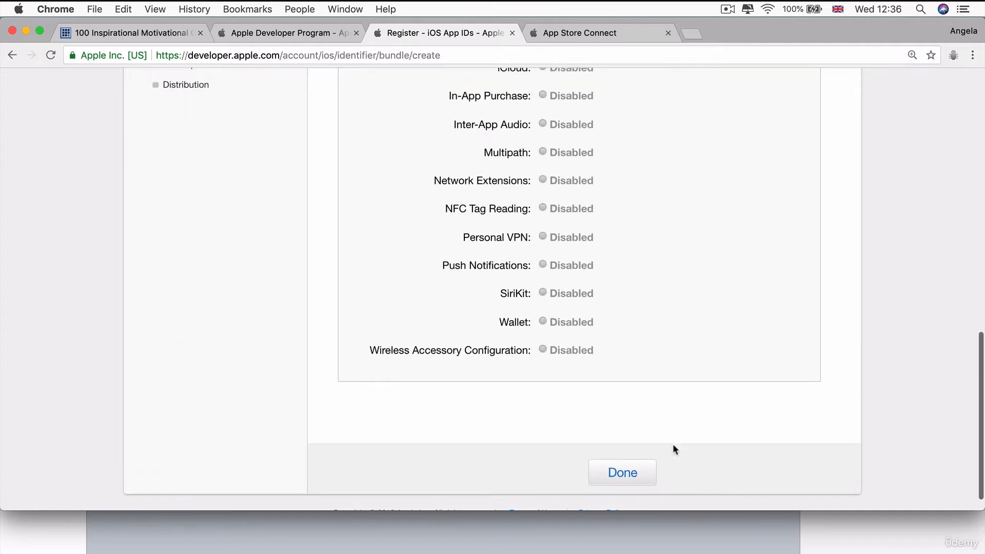
left_click(620, 480)
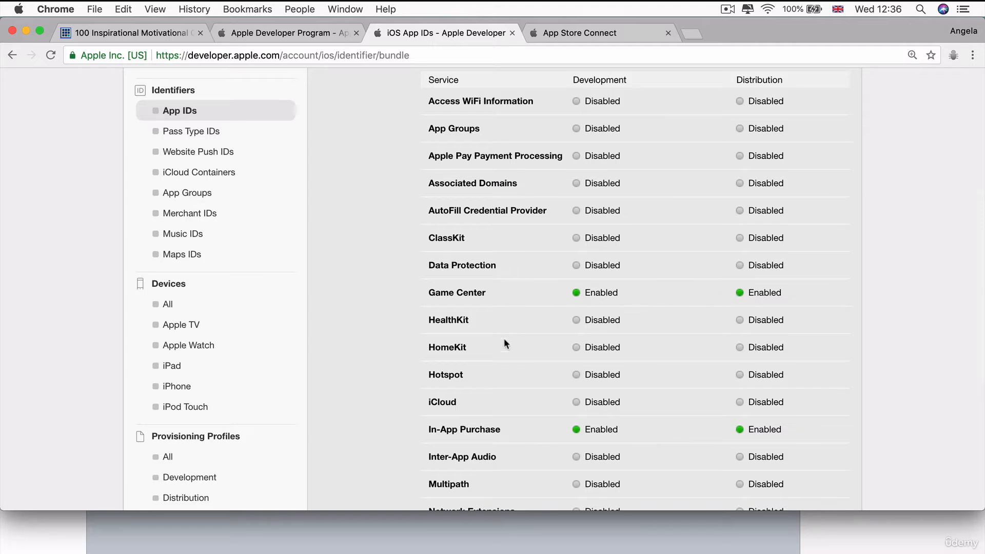
Review the identifier details and application services of the registered InspoQuotes App ID.
scroll(749, 421, "up", 3)
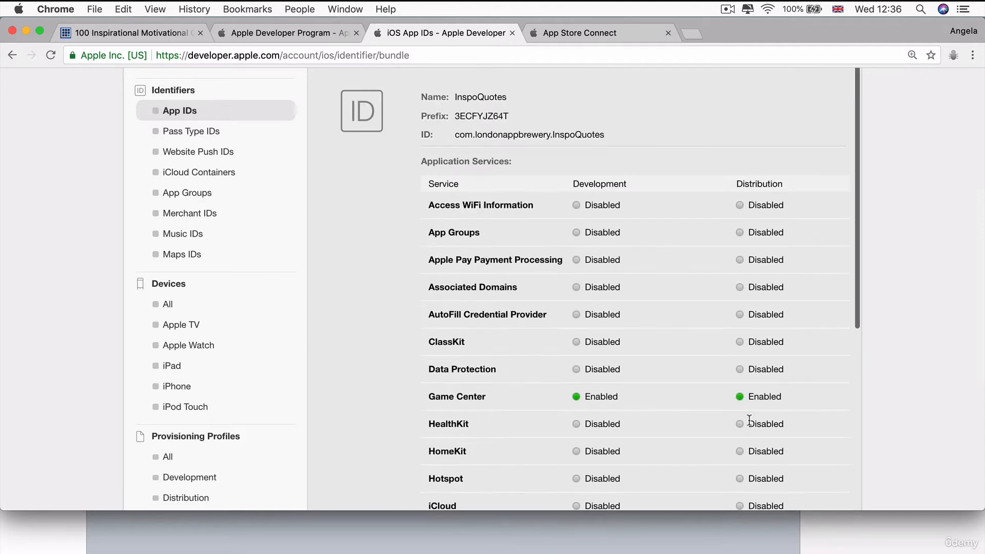
scroll(749, 420, "down", 6)
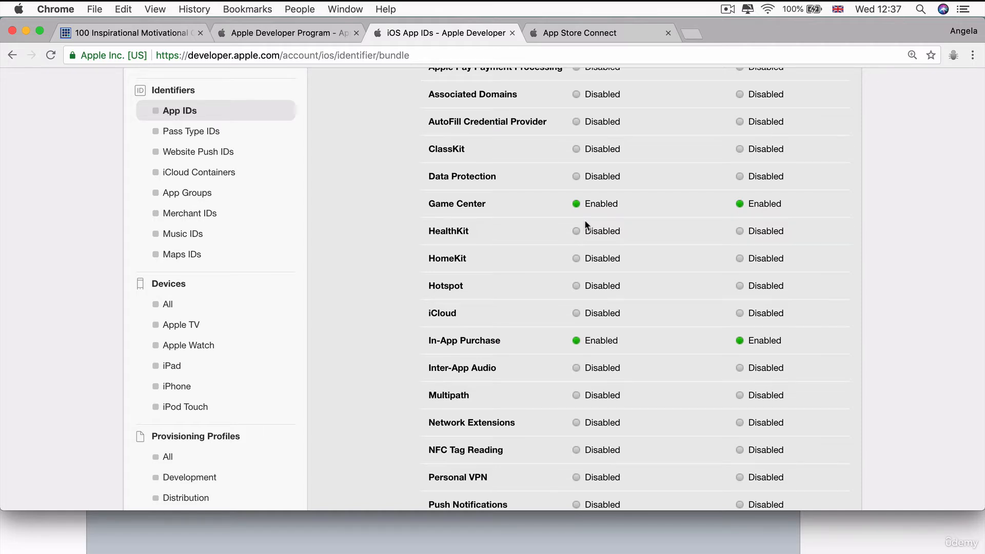
Go to the open App Store Connect page and look over the sections on its home page.
left_click(599, 32)
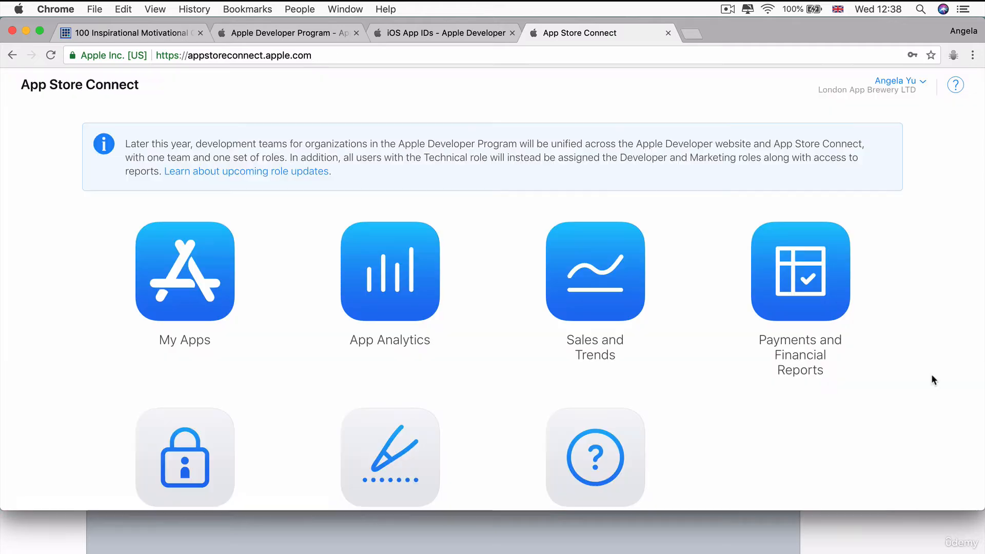
scroll(932, 380, "down", 3)
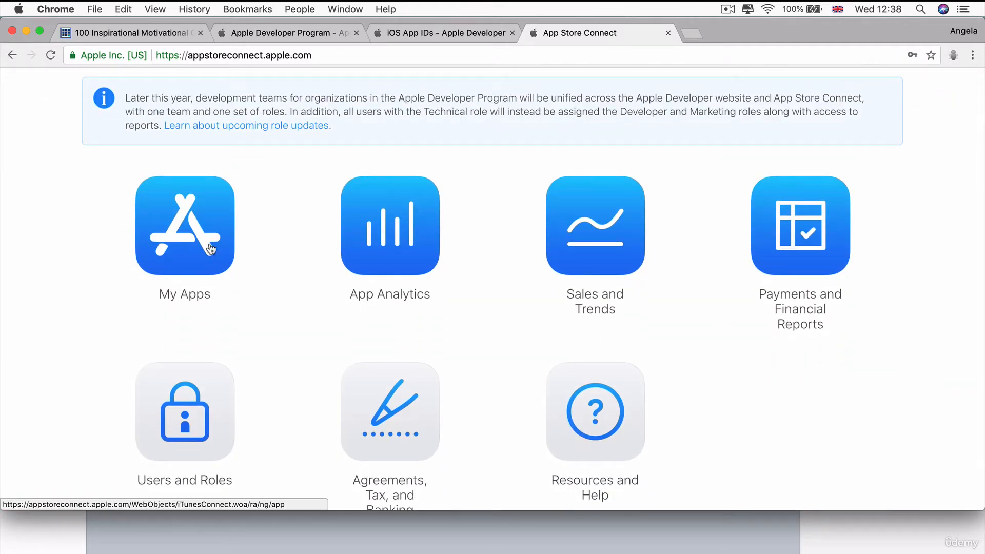
scroll(842, 334, "up", 3)
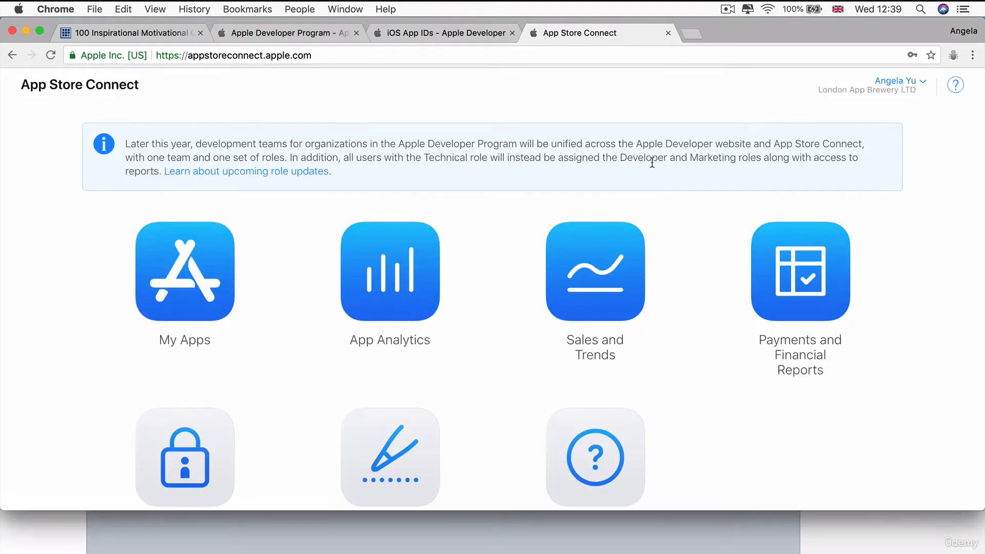
Open Agreements, Tax, and Banking, check the Paid Applications entry under Contracts In Effect, and close the page.
scroll(651, 158, "down", 5)
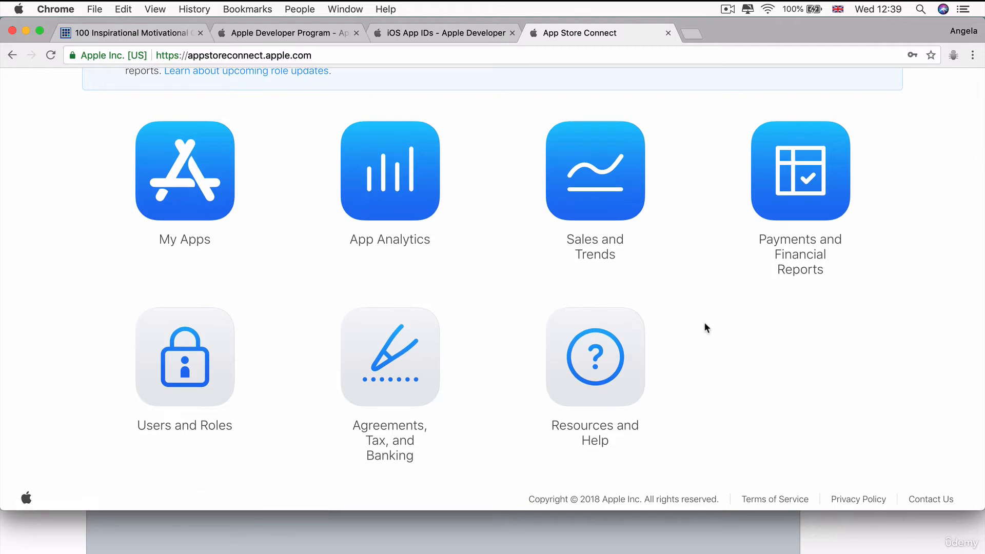
left_click(428, 376)
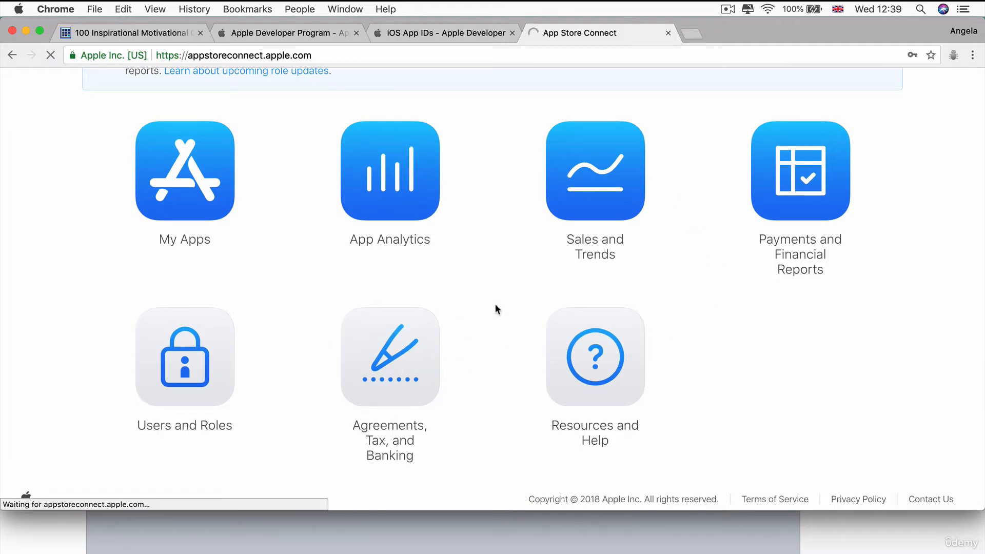
left_click_drag(328, 259, 271, 259)
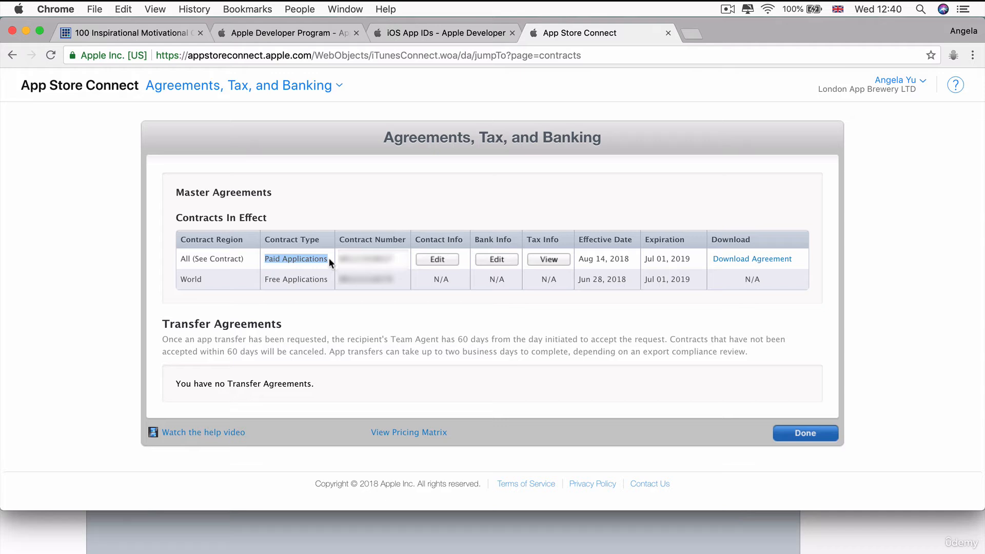
left_click_drag(265, 242, 275, 221)
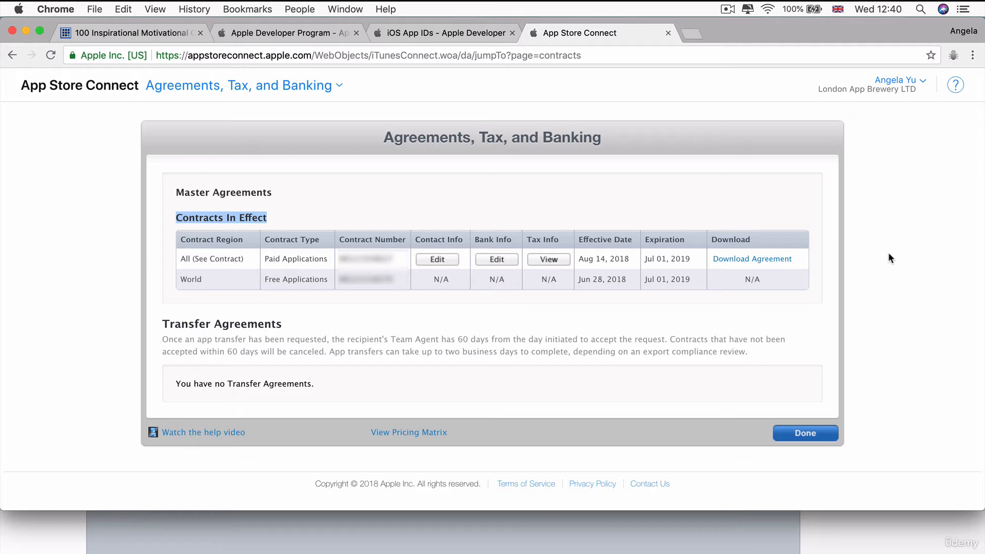
left_click(836, 435)
Visit the Apple Developer site's home page from the iOS App IDs page, and return to App Store Connect.
key("ctrl+shift+Tab")
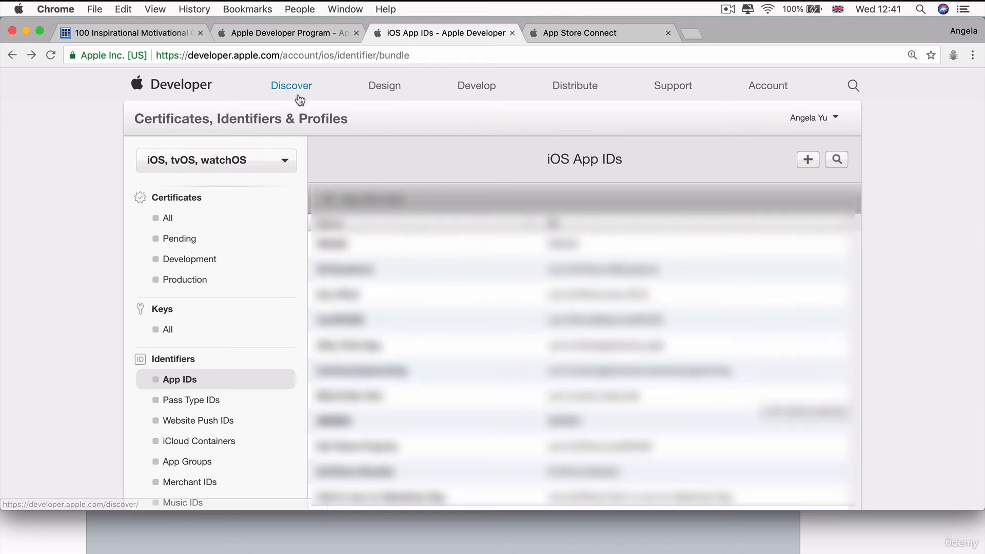
left_click(163, 85)
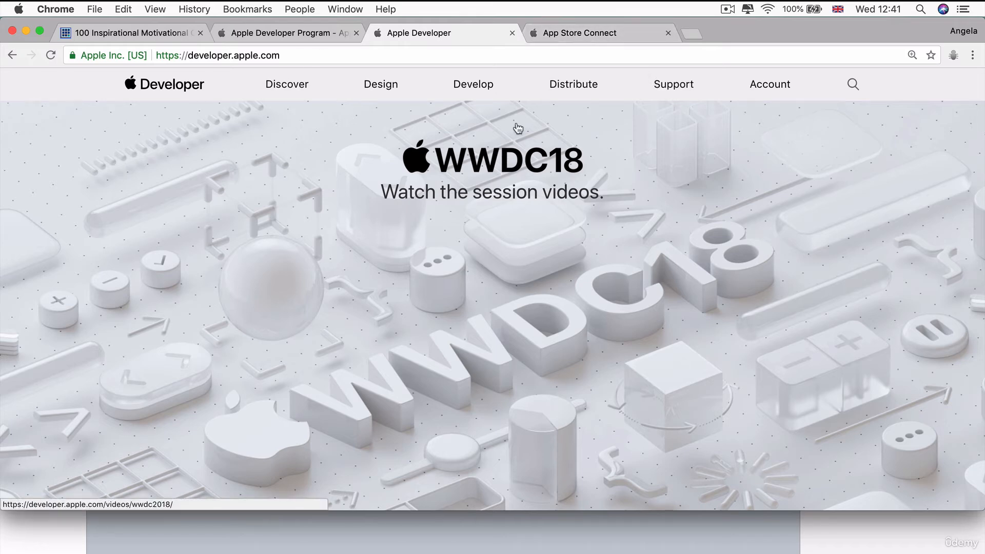
left_click(589, 33)
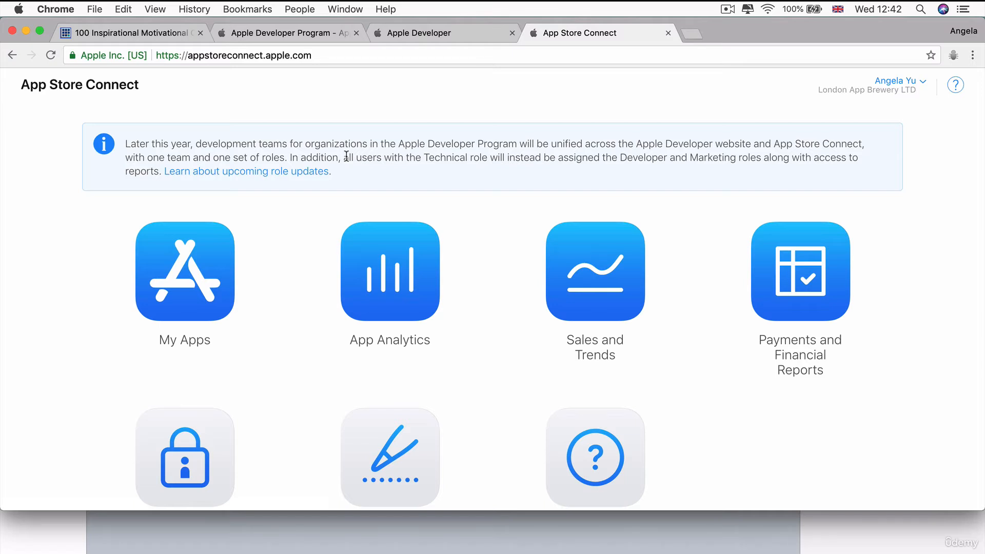
Start a new app under My Apps with the iOS platform and the name InspoQuotes.
left_click(200, 294)
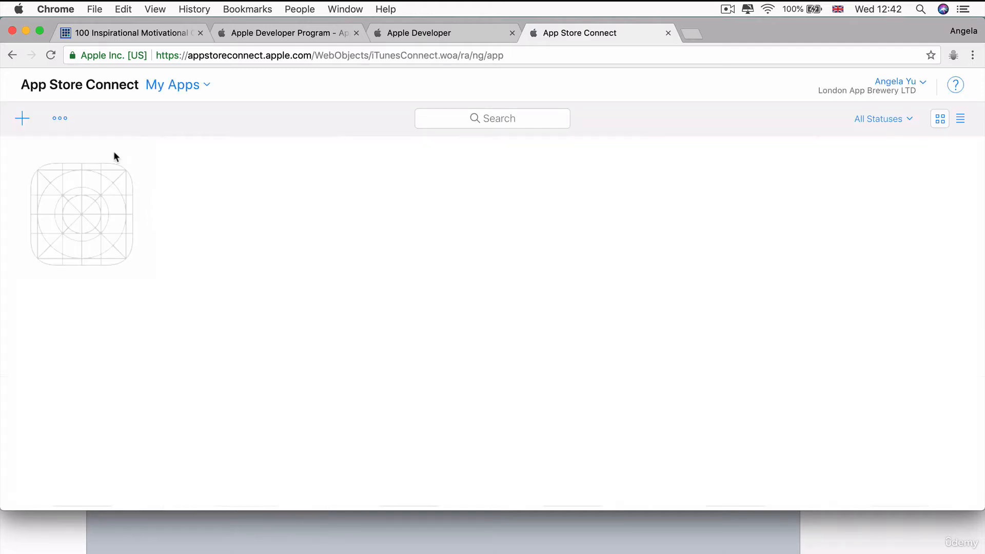
left_click(22, 119)
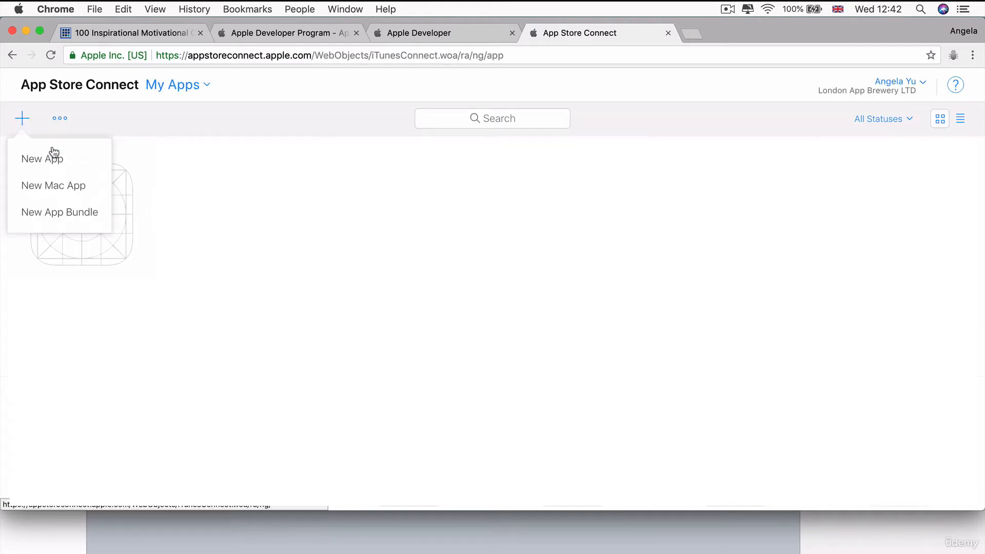
left_click(79, 165)
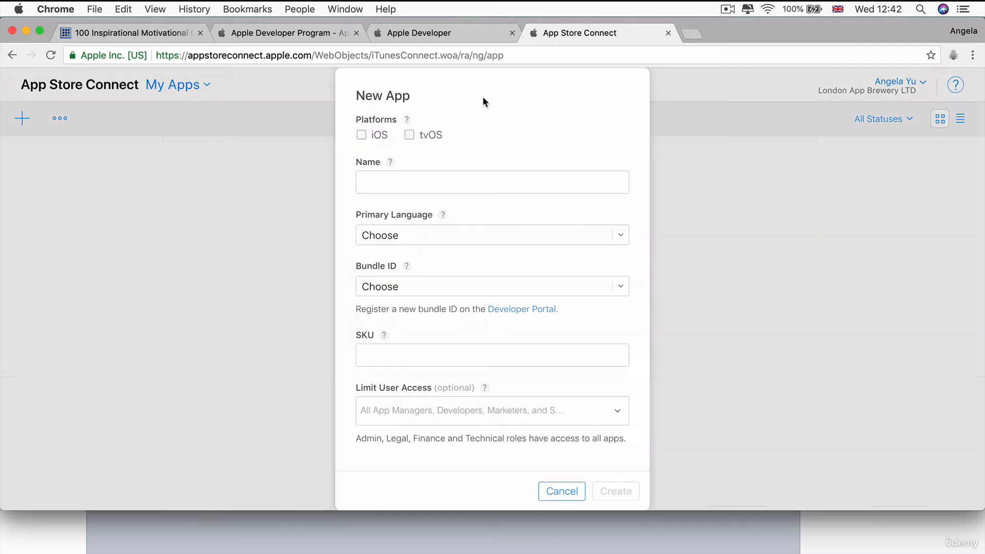
left_click(363, 135)
left_click(369, 178)
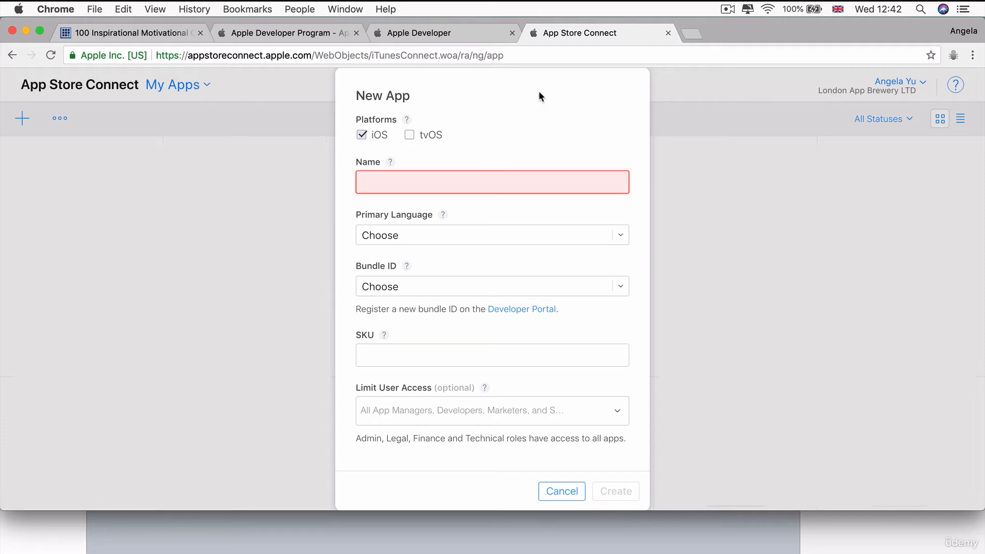
type("InspoQuotes")
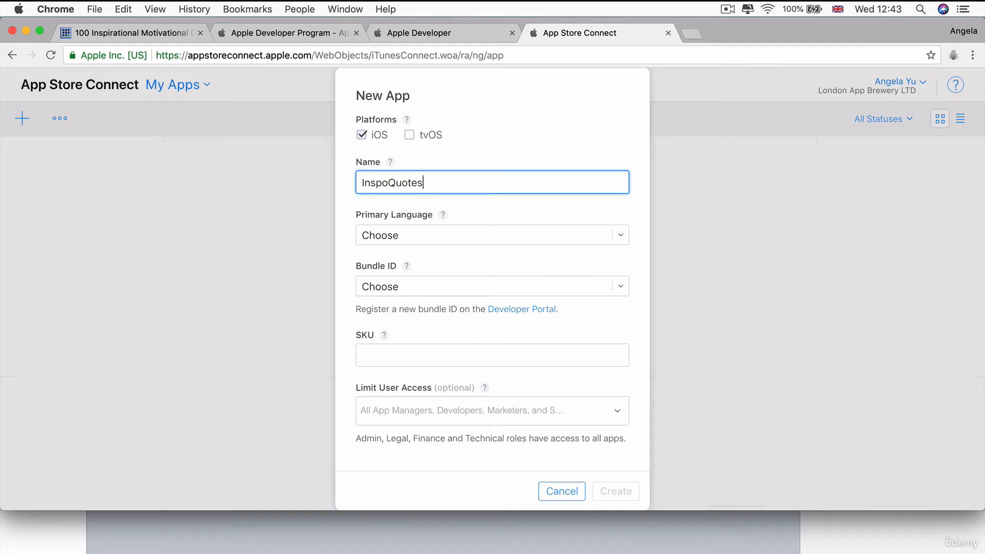
key("Tab")
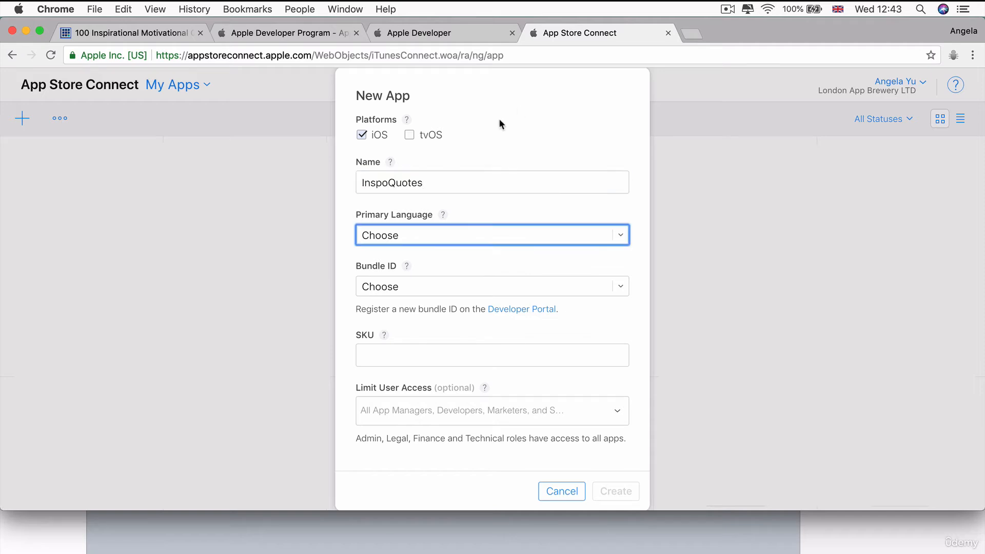
left_click(443, 183)
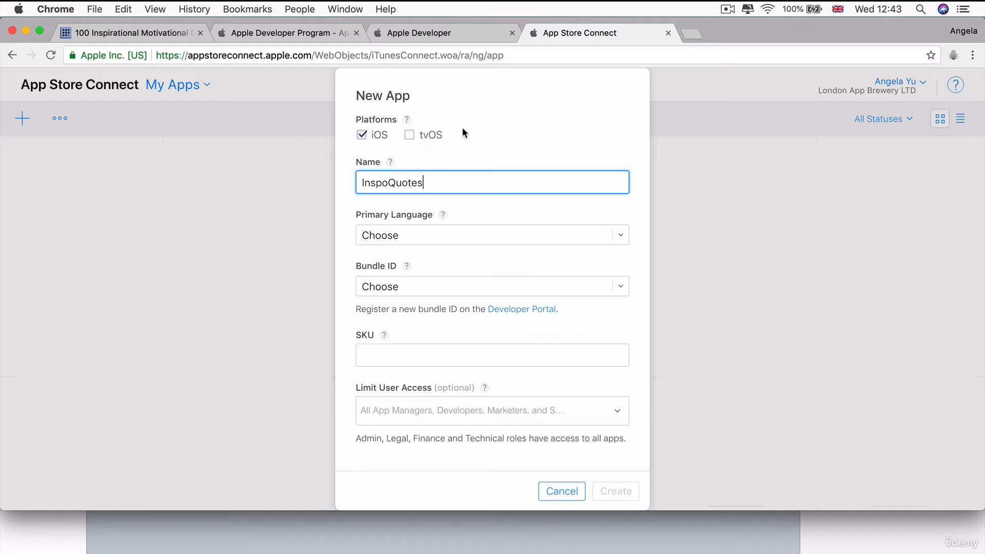
type("AY")
key("BackSpace")
key("BackSpace")
type("666")
key("BackSpace")
key("BackSpace")
key("BackSpace")
Set the new app's primary language to English (U.K.).
left_click(406, 235)
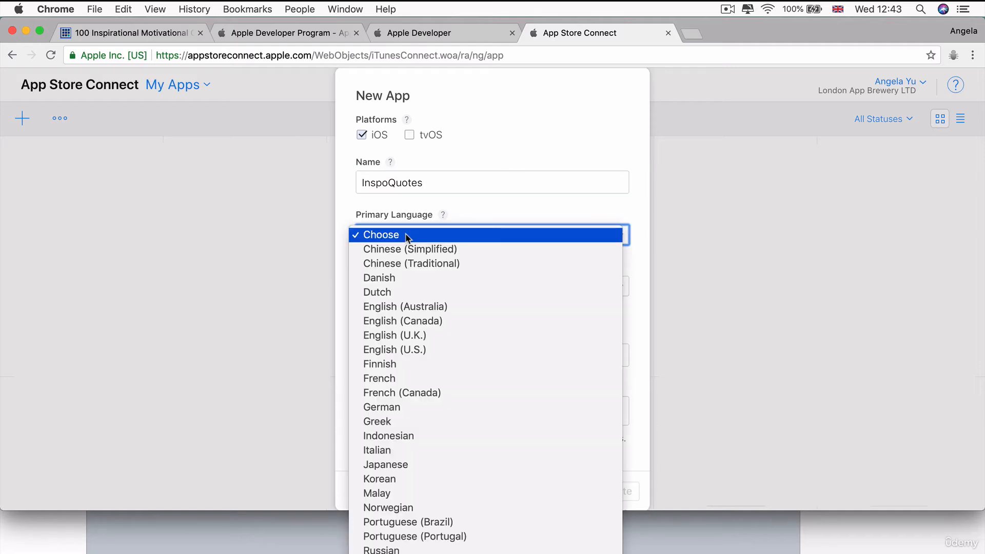
key("e")
key("Down")
key("Down")
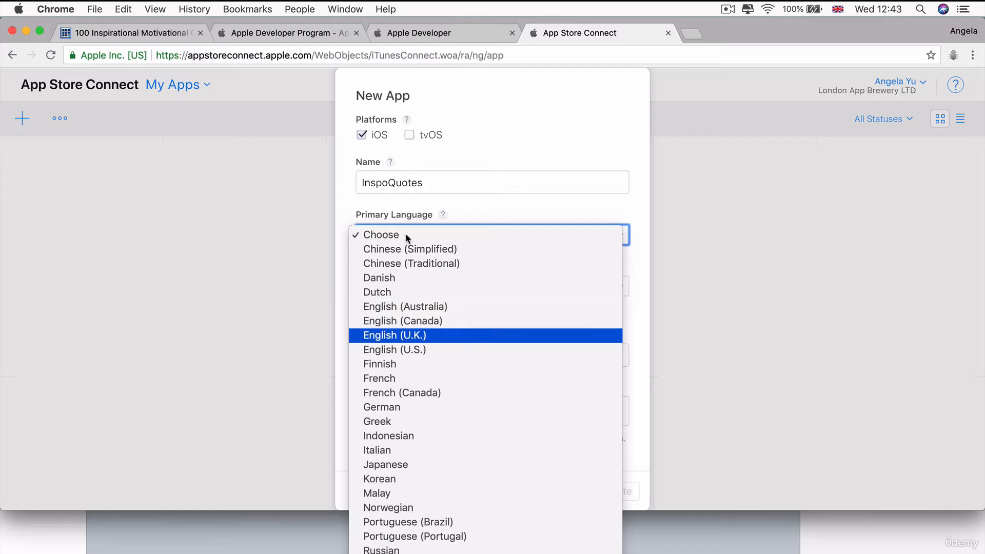
key("Return")
Enter LAB-00167 as the new app's SKU.
key("Tab")
key("Tab")
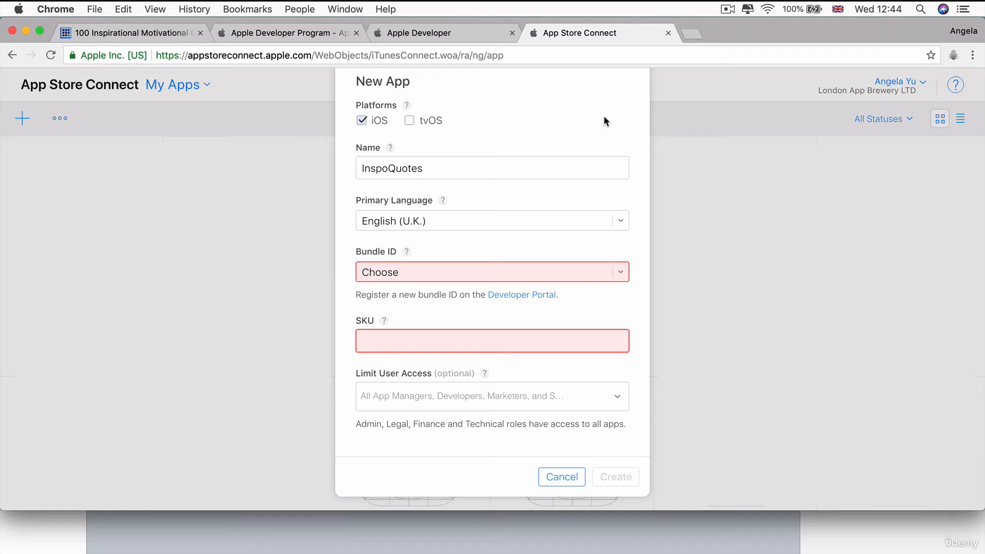
type("LAB")
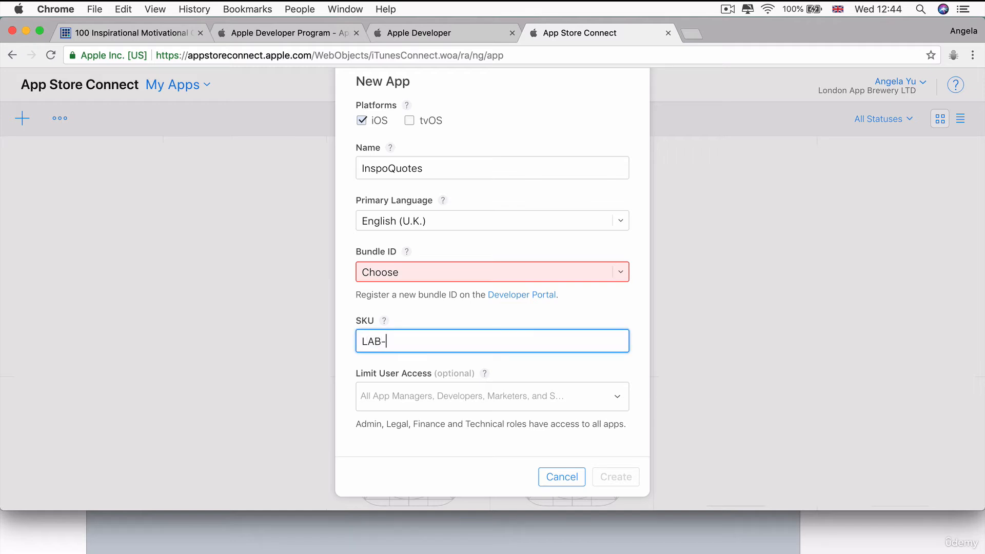
type("-00167")
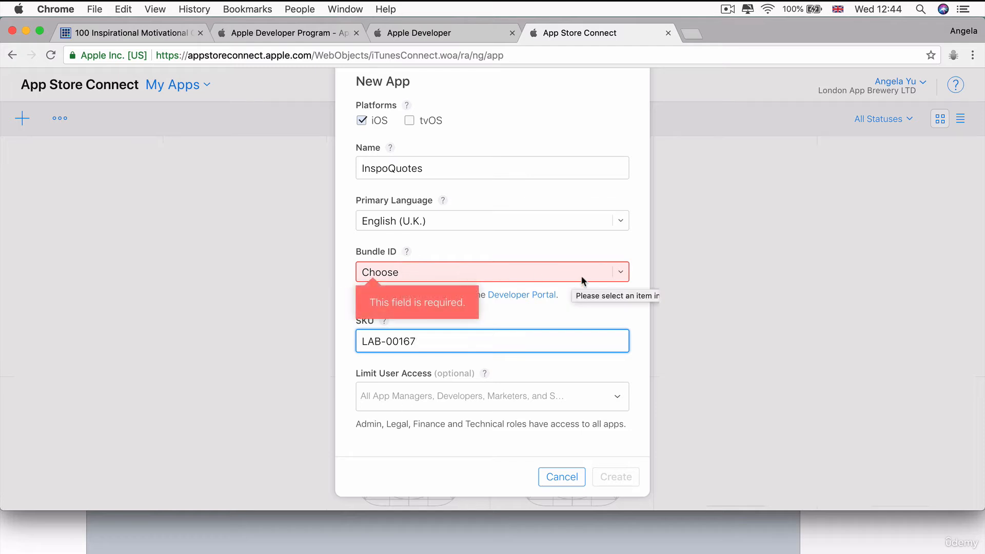
Assign the bundle ID InspoQuotes - com.londonappbrewery.InspoQuotes and create the app.
left_click(620, 273)
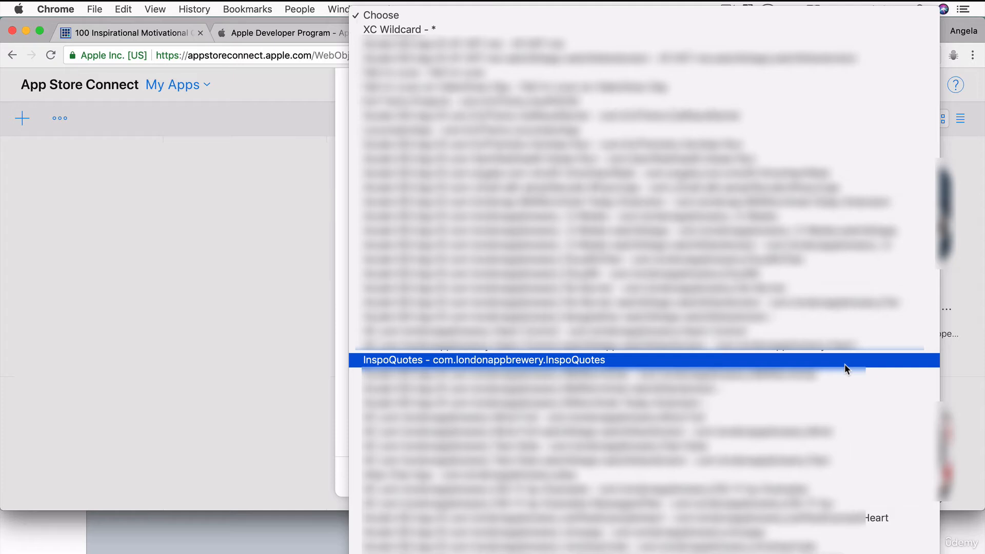
left_click(661, 363)
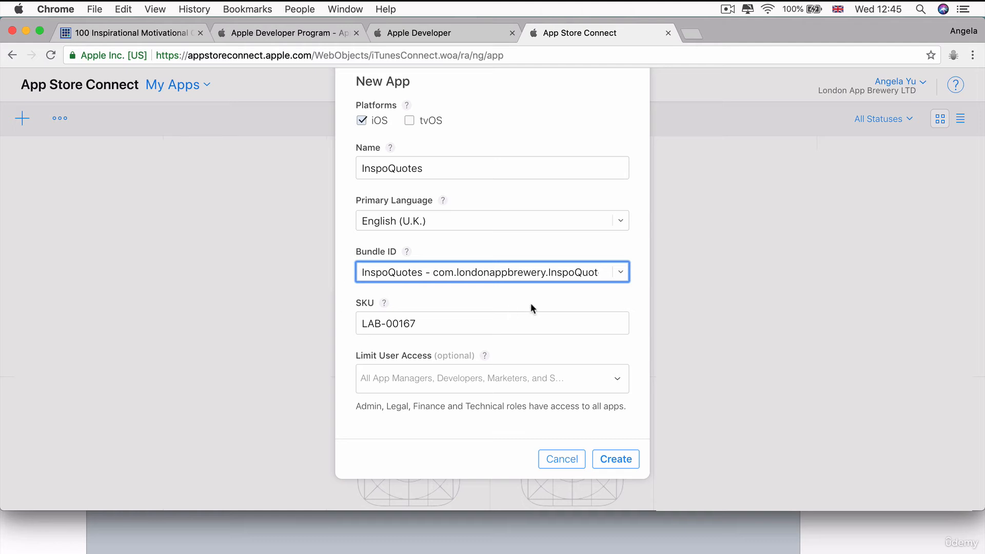
left_click(613, 460)
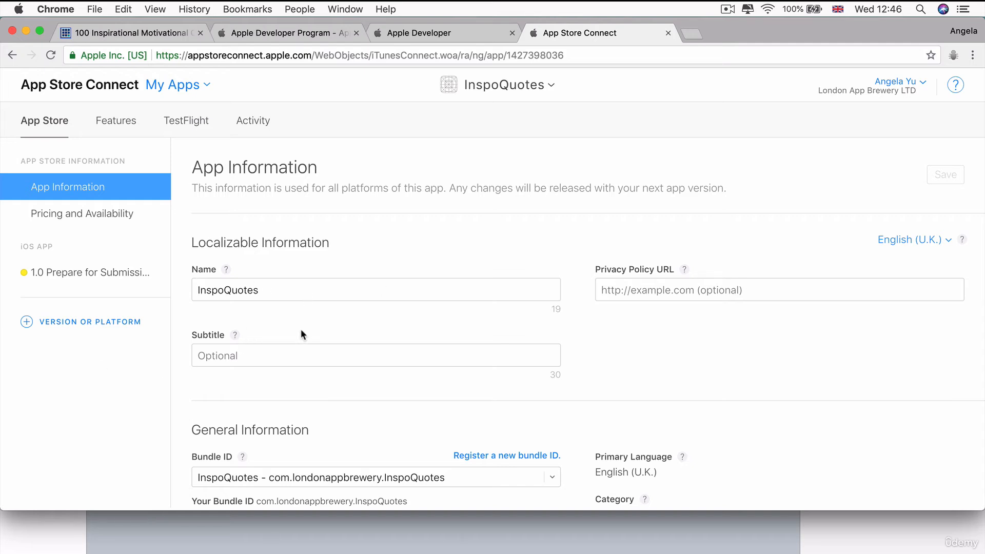
Review the InspoQuotes app's App Information page and its Pricing and Availability page.
scroll(301, 331, "down", 5)
scroll(486, 322, "down", 1)
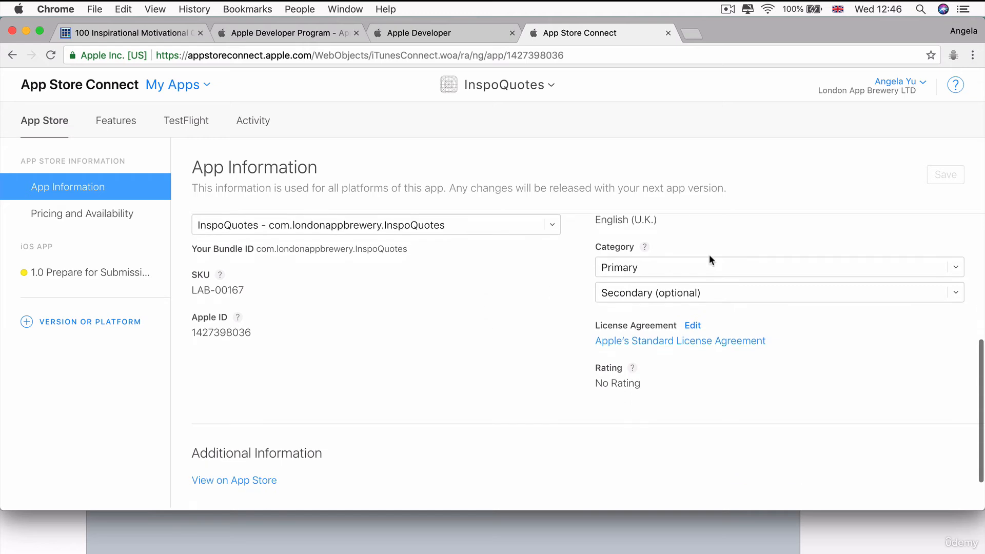
scroll(436, 365, "down", 1)
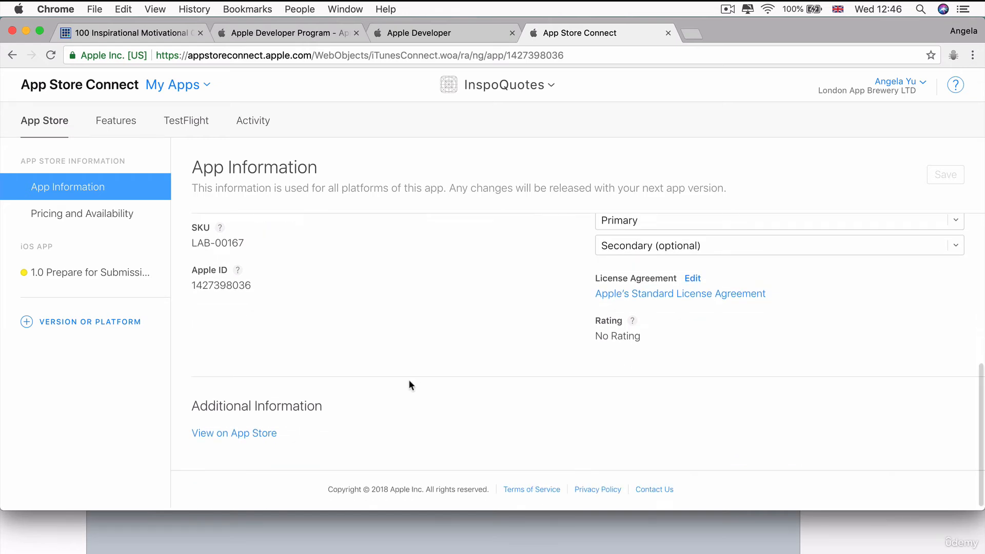
left_click(106, 223)
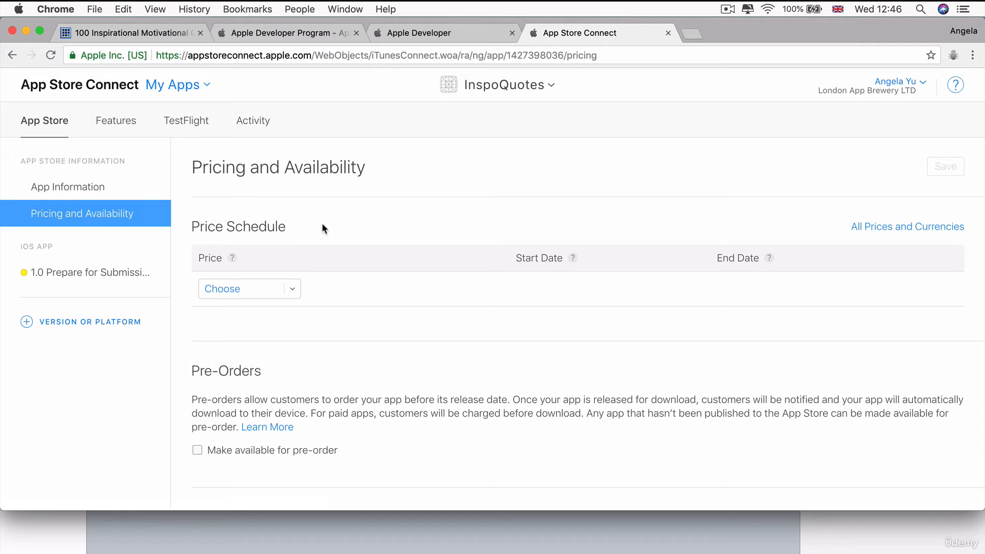
Create a new Non-Consumable in-app purchase for the InspoQuotes app.
left_click(117, 129)
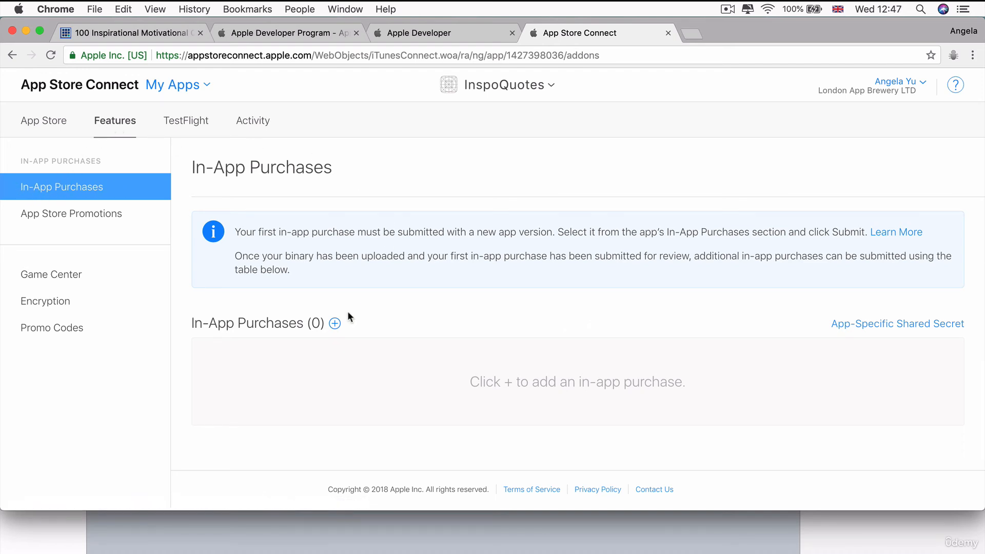
left_click(334, 323)
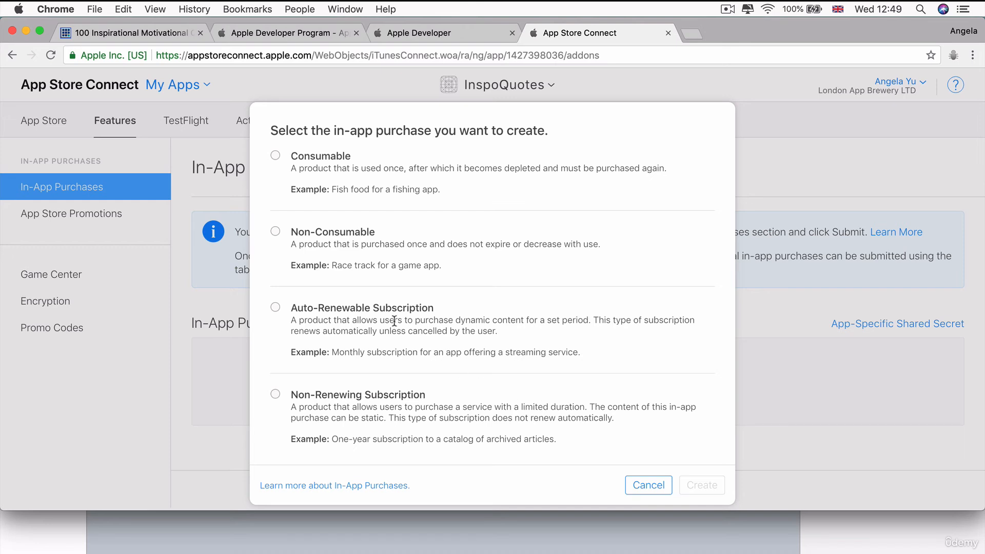
left_click(280, 234)
left_click(700, 487)
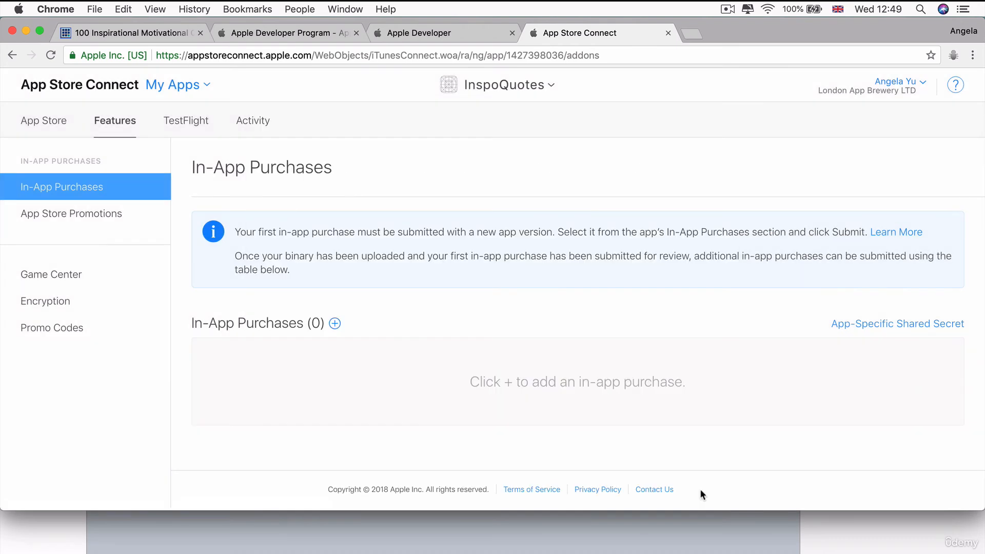
Look over the new in-app purchase form and enter Premium Quotes as the reference name.
scroll(770, 405, "down", 3)
scroll(770, 405, "up", 3)
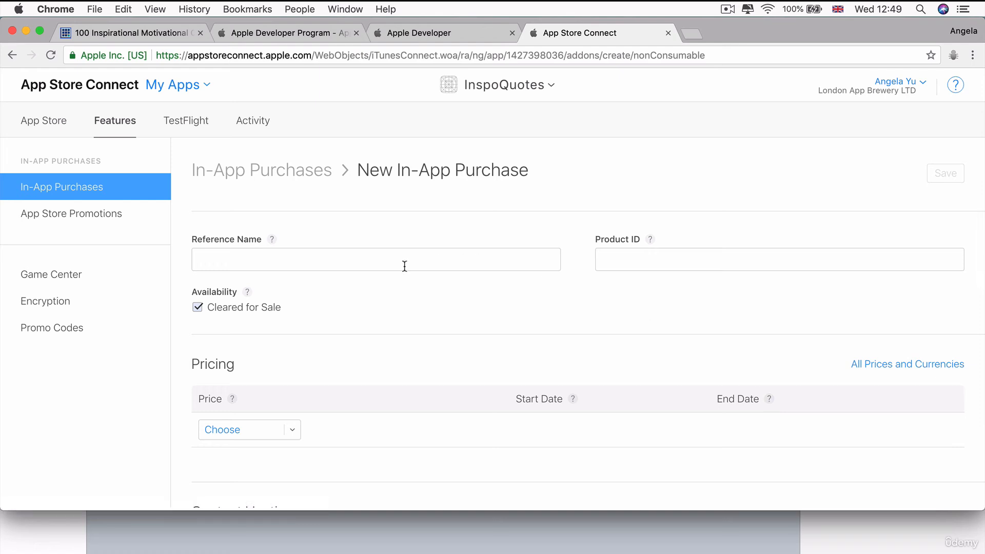
left_click(405, 266)
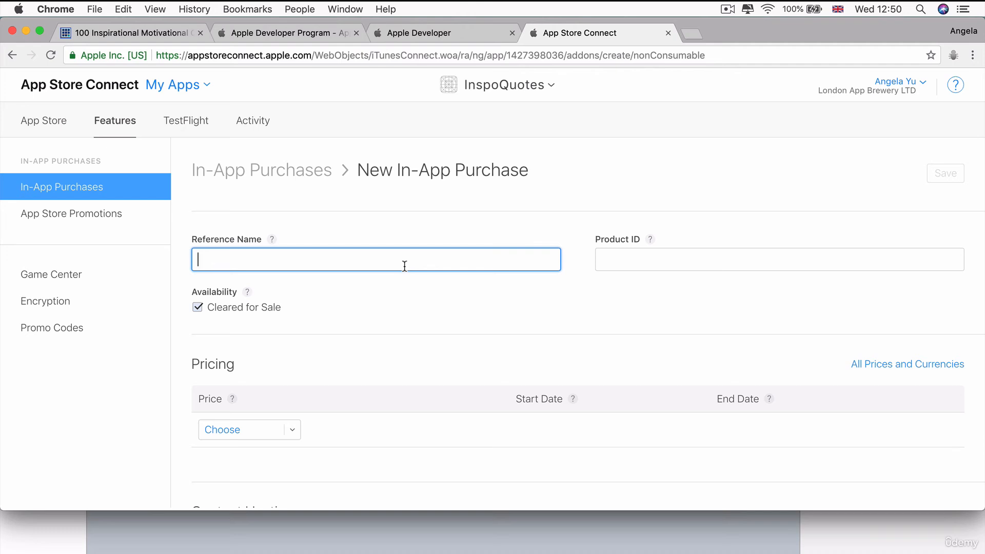
type("Premium Quotes")
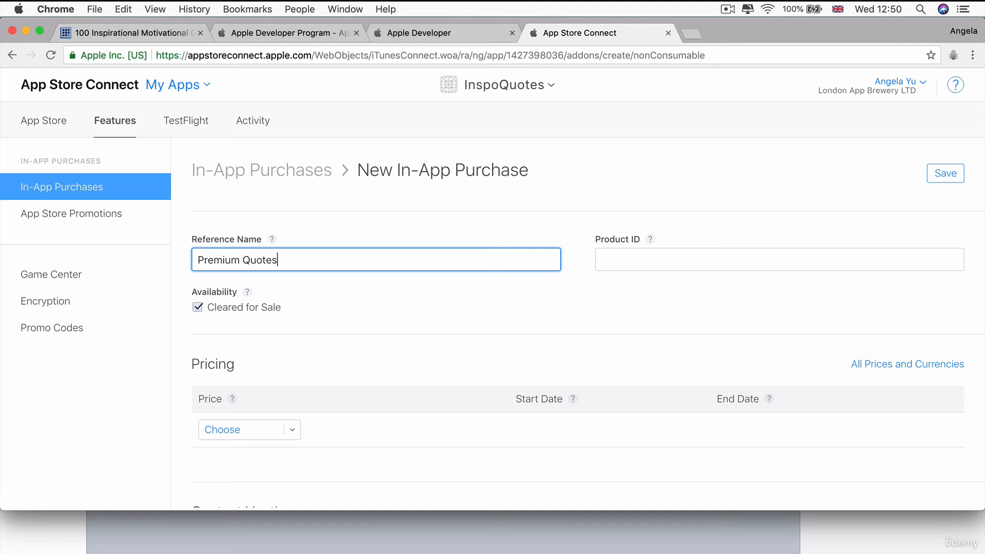
key("Tab")
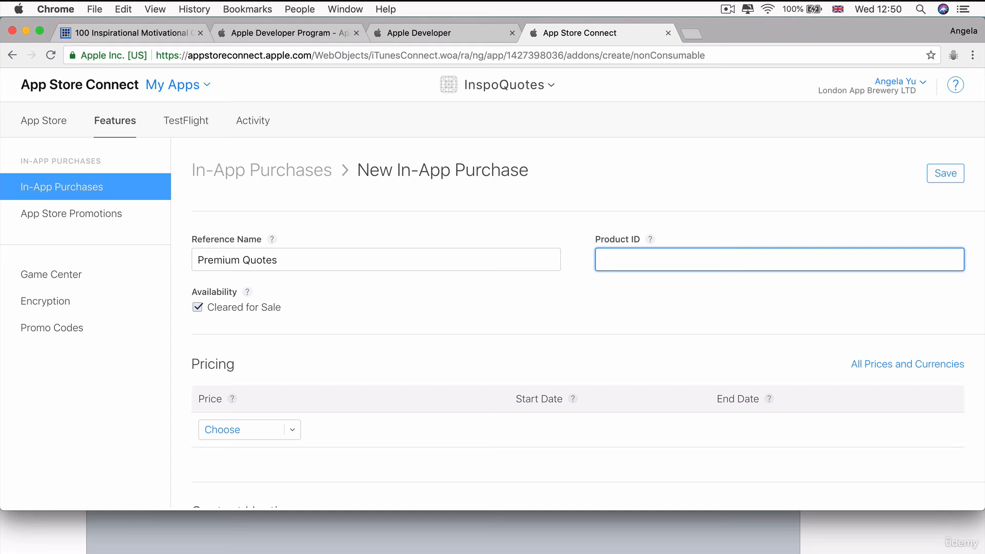
Switch to Xcode and copy the InspoQuotes target's bundle identifier, com.londonappbrewery.InspoQuotes.
key("super+Tab")
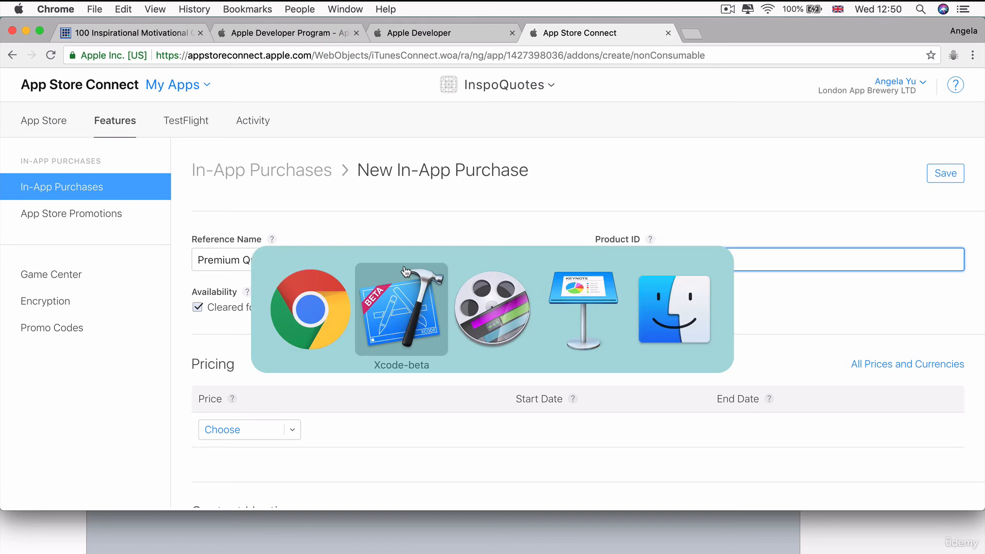
key("super+Tab")
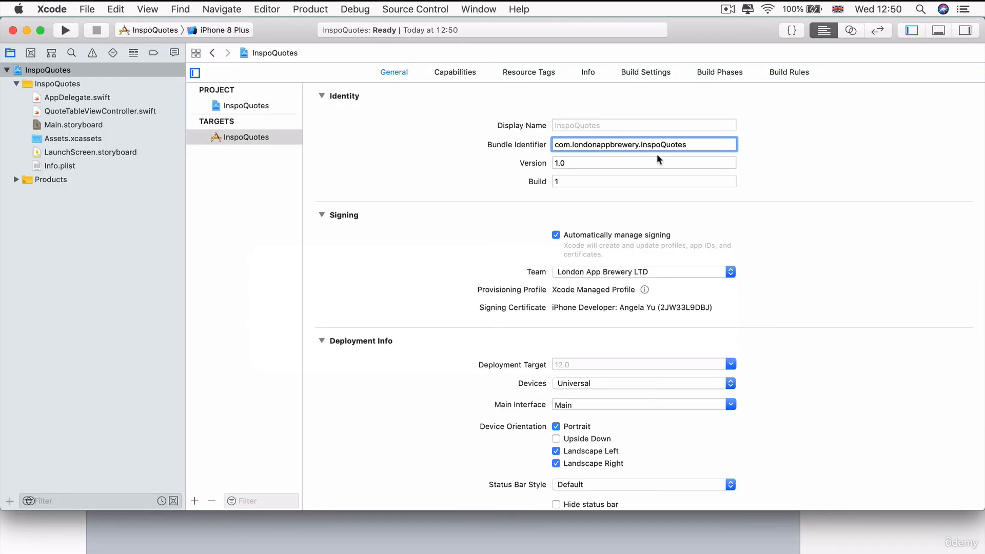
left_click_drag(700, 147, 499, 147)
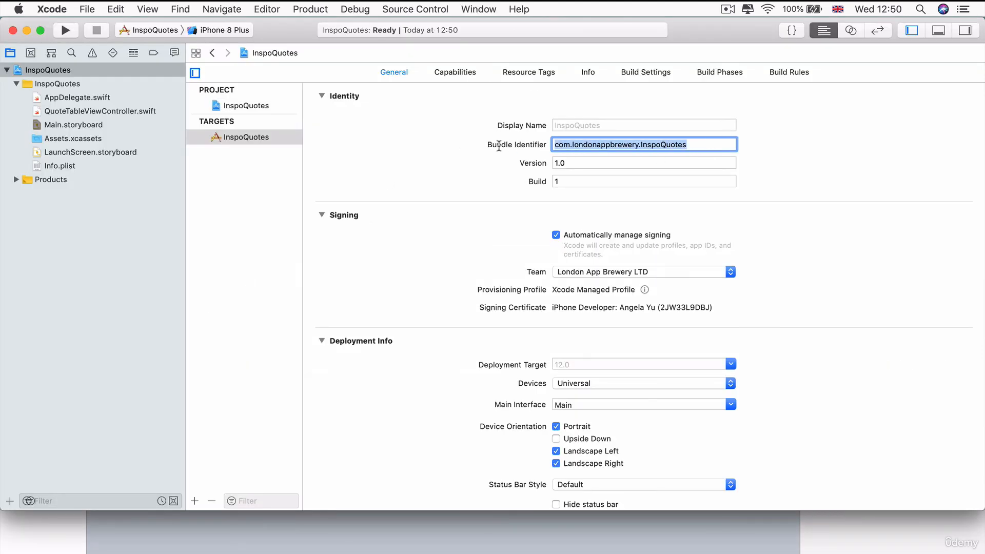
key("super+c")
Back in App Store Connect in Chrome, enter com.londonappbrewery.InspoQuotes.PremiumQuotes as the in-app purchase's product ID.
key("super+Tab")
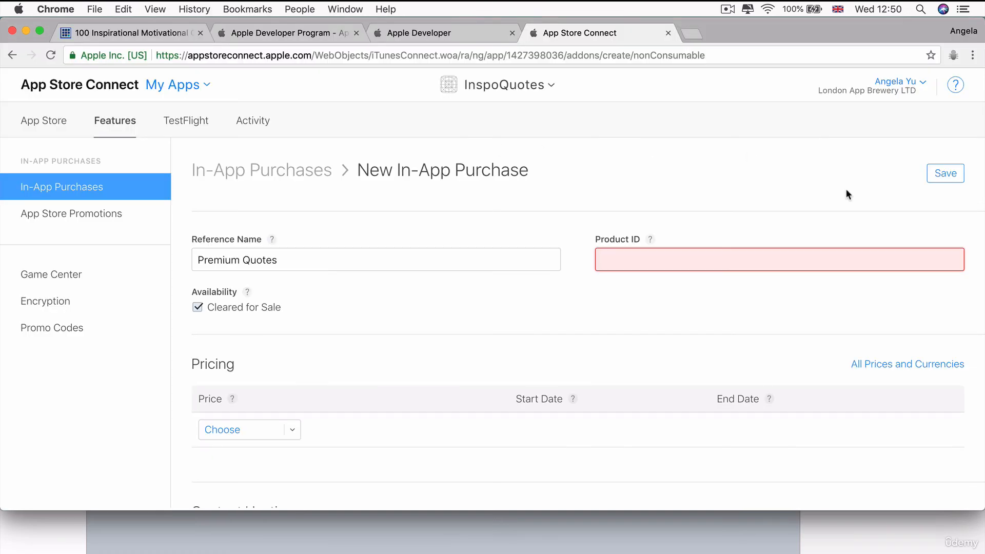
key("super+v")
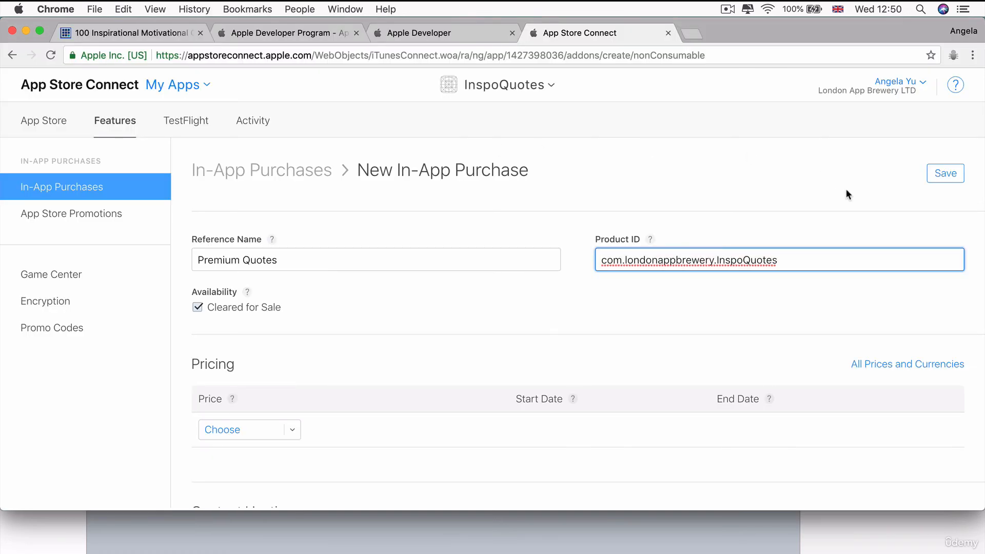
type(".Pre")
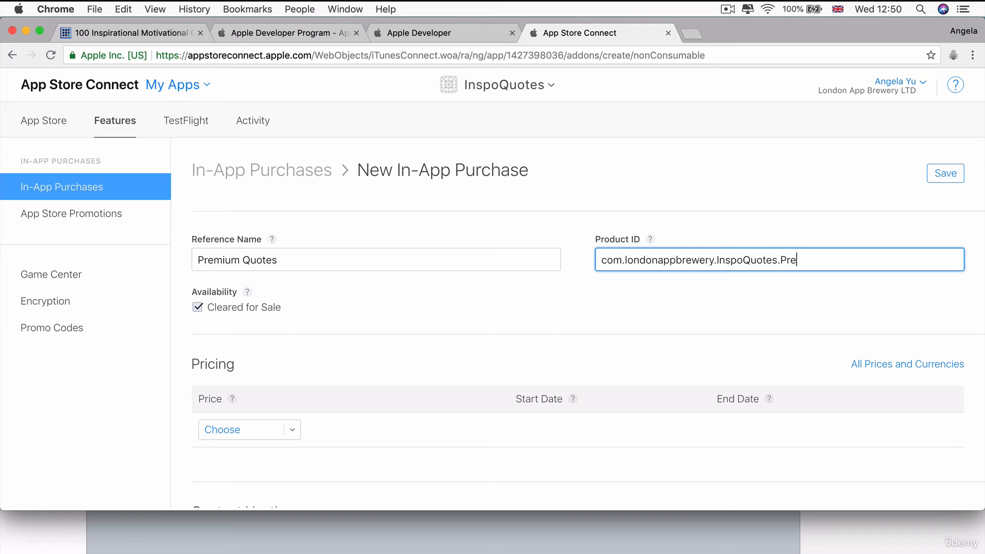
type("miumQuotes")
left_click_drag(868, 260, 599, 261)
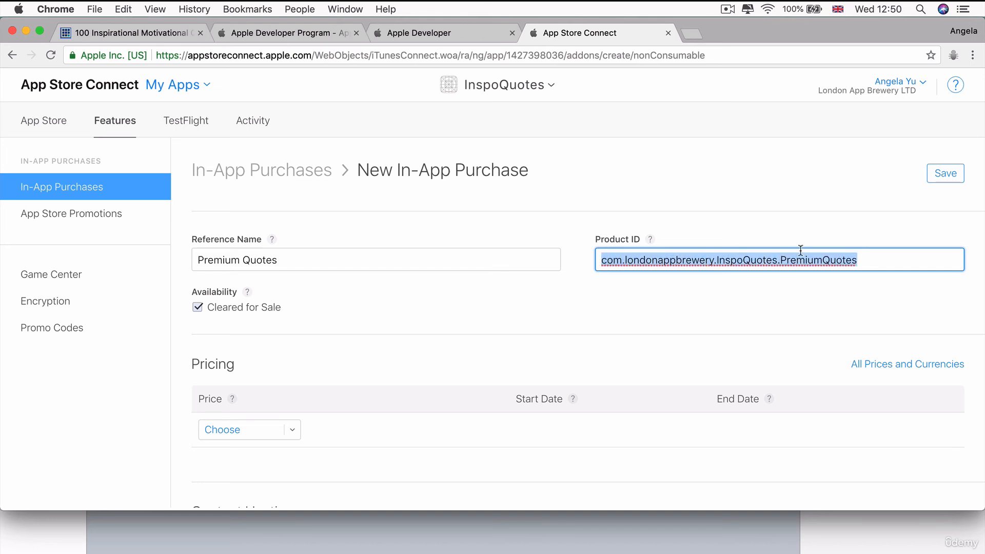
left_click(871, 257)
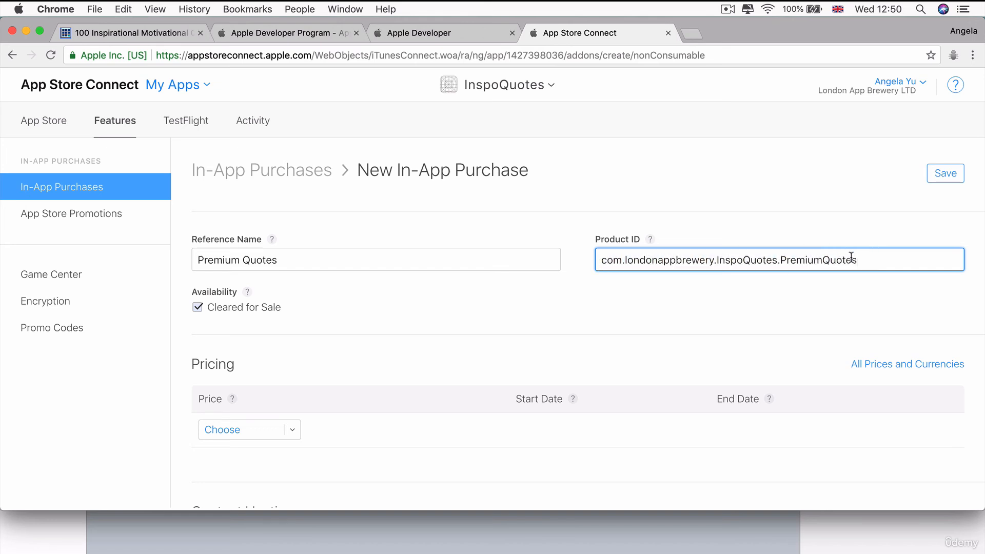
left_click_drag(855, 259, 604, 256)
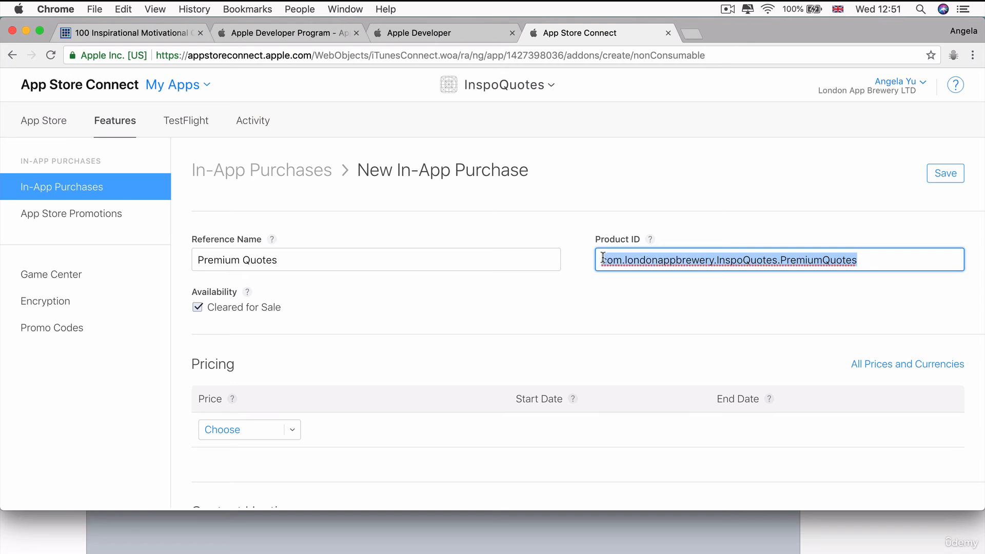
left_click(888, 262)
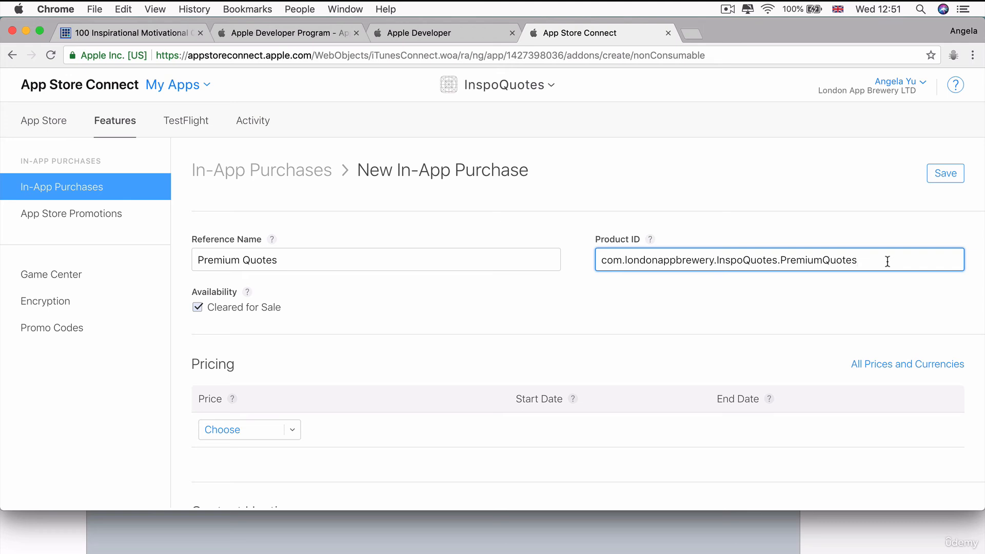
left_click_drag(854, 254, 589, 249)
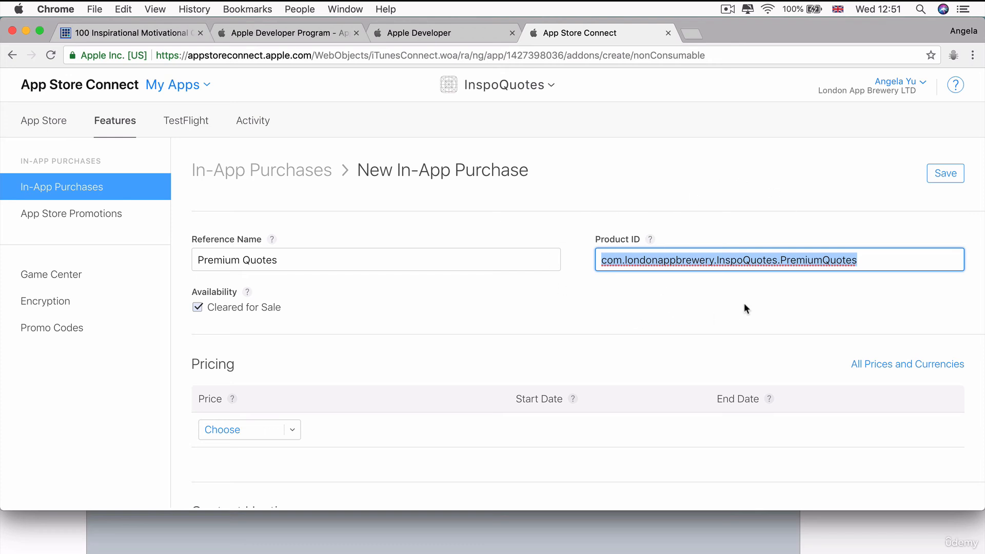
double_click(800, 269)
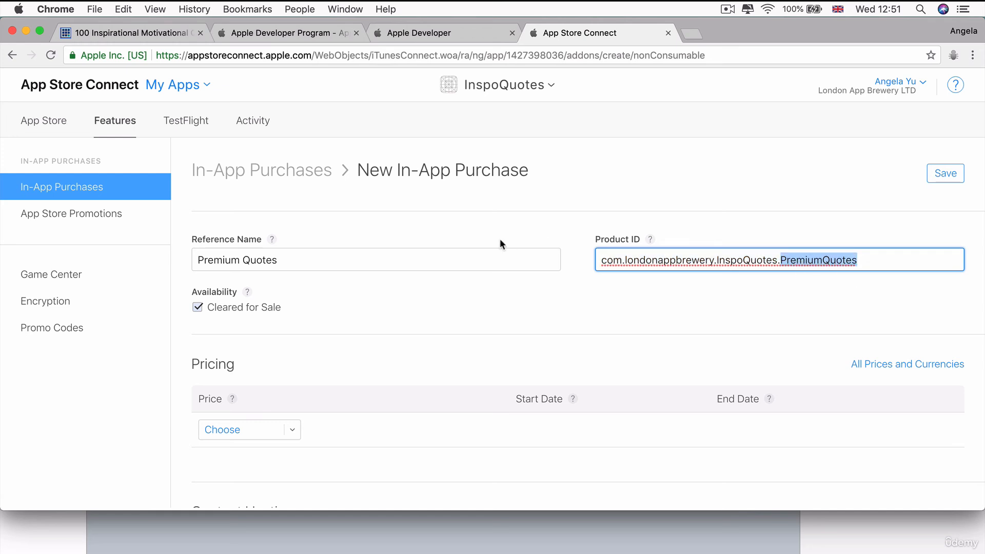
Set the in-app purchase's price to GBP 0.99 (Tier 1).
scroll(499, 239, "down", 3)
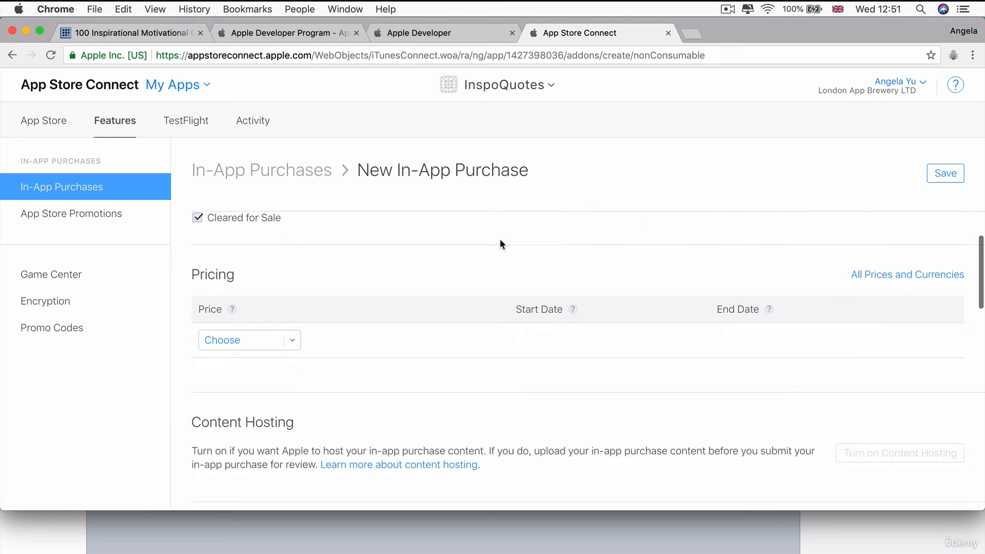
left_click(296, 342)
scroll(329, 365, "down", 2)
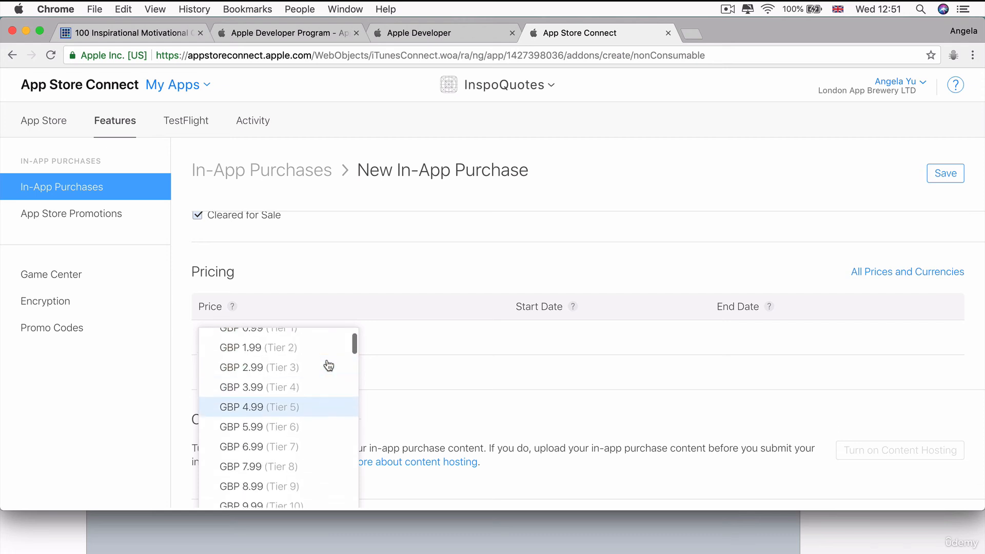
scroll(263, 373, "down", 20)
scroll(273, 375, "up", 20)
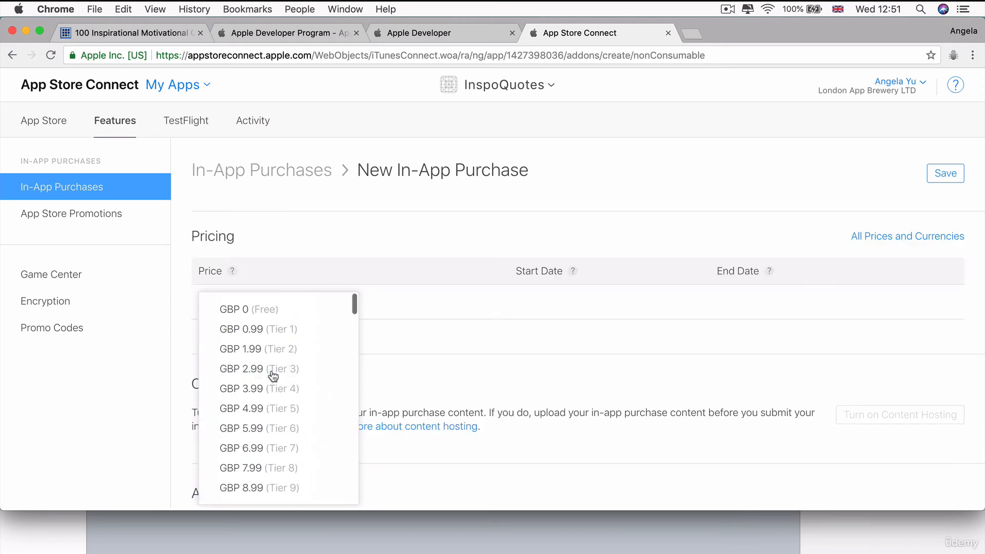
left_click(344, 330)
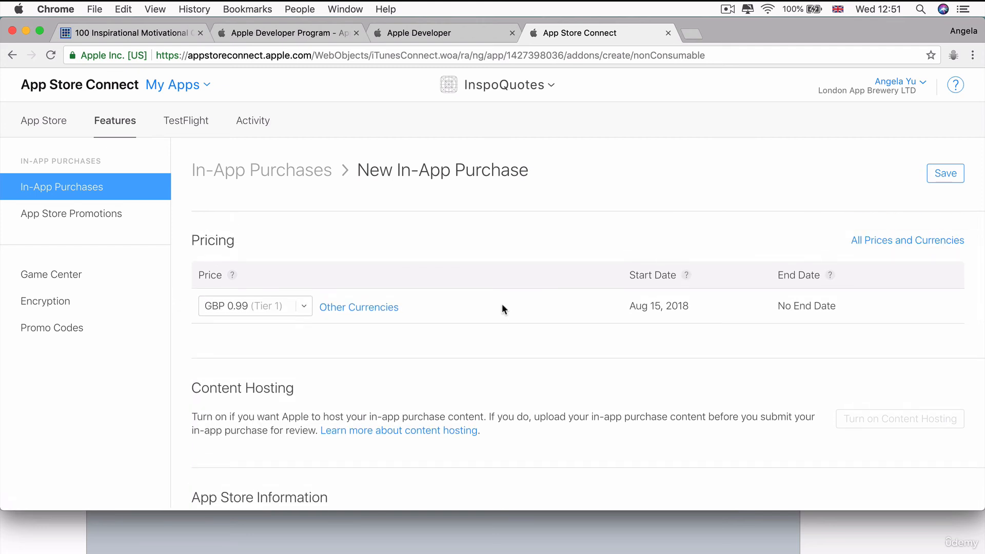
Enter Premium Quotes as the display name for the English (U.K.) localization.
scroll(503, 305, "down", 1)
scroll(502, 306, "down", 1)
scroll(438, 312, "up", 3)
scroll(439, 312, "down", 5)
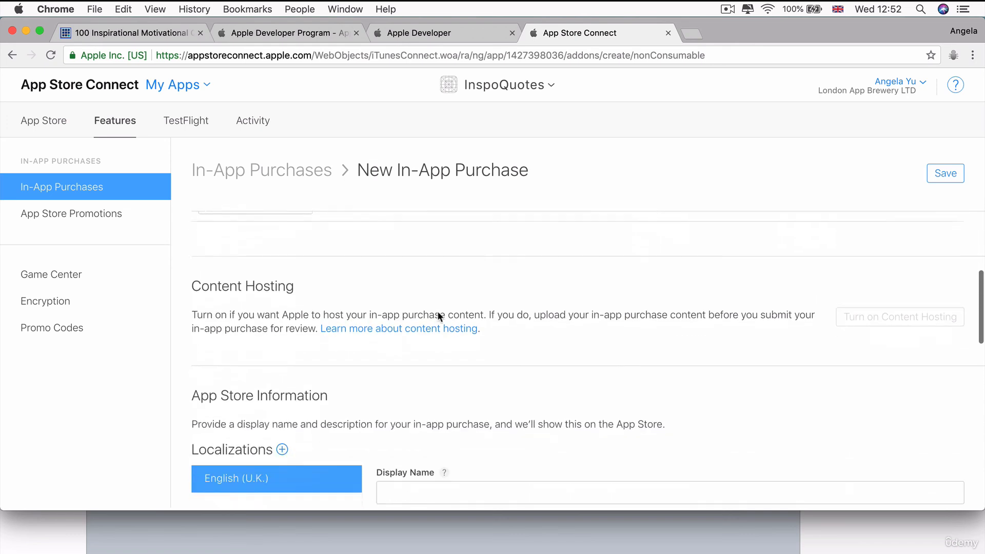
scroll(438, 312, "up", 2)
scroll(515, 282, "down", 15)
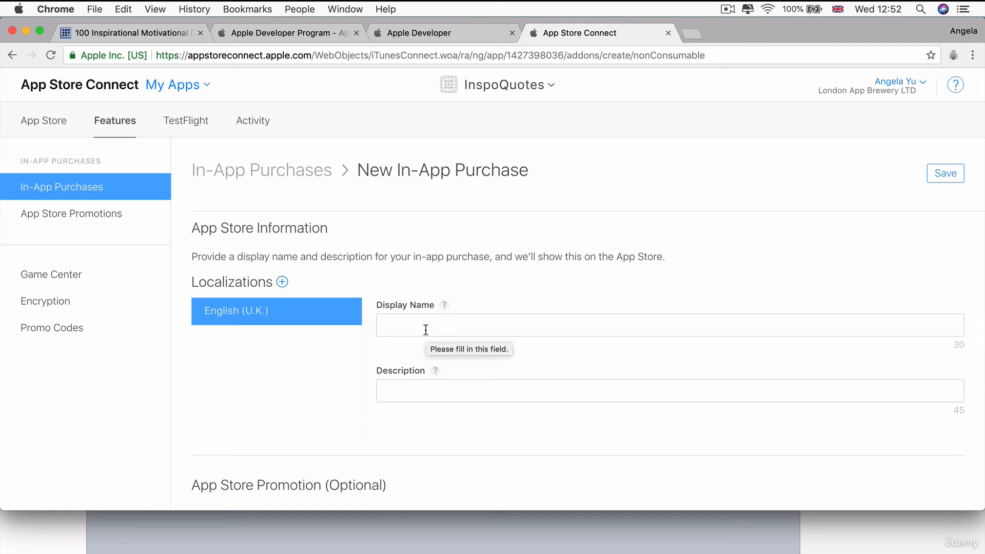
scroll(585, 314, "down", 1)
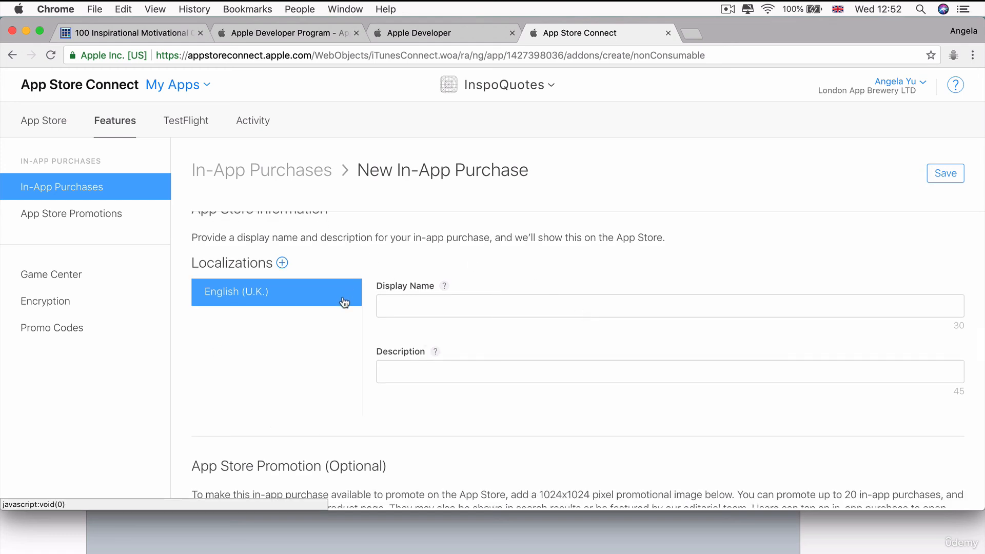
left_click(450, 307)
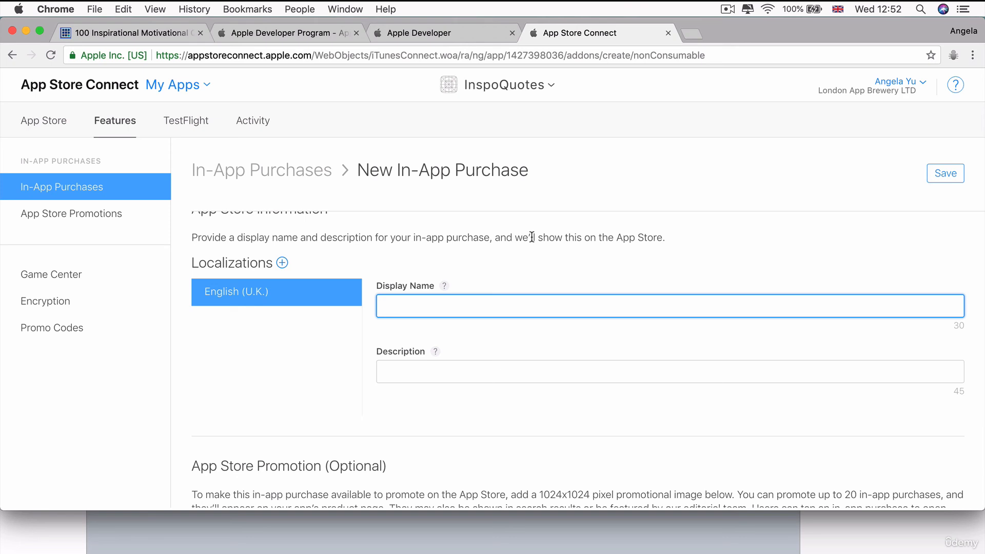
type("Premium Quotes")
Enter Premium Quotes as the description for the English (U.K.) localization.
left_click(497, 377)
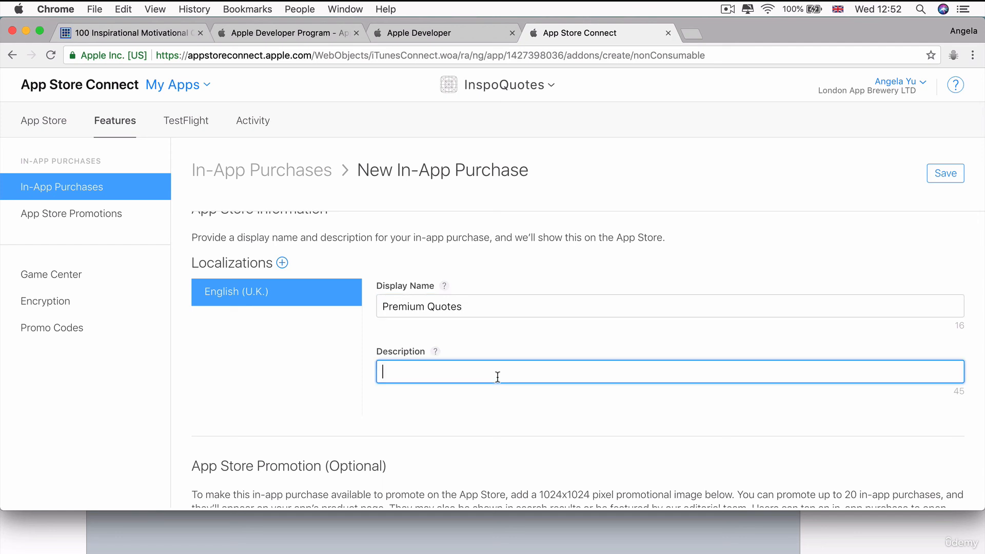
type("Premium Quotes")
left_click_drag(472, 371, 382, 371)
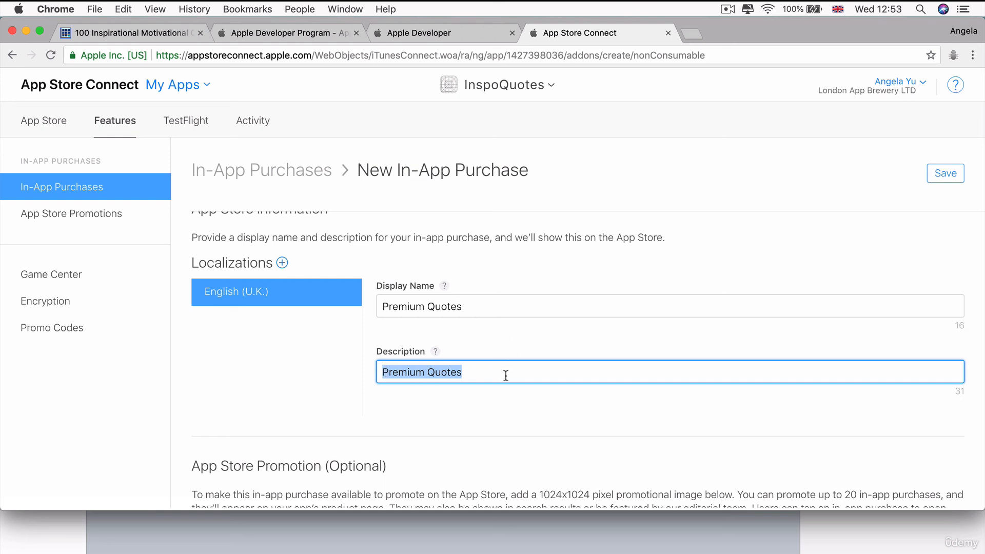
Browse the languages available for additional localizations of the in-app purchase and close the list without adding one.
left_click(282, 262)
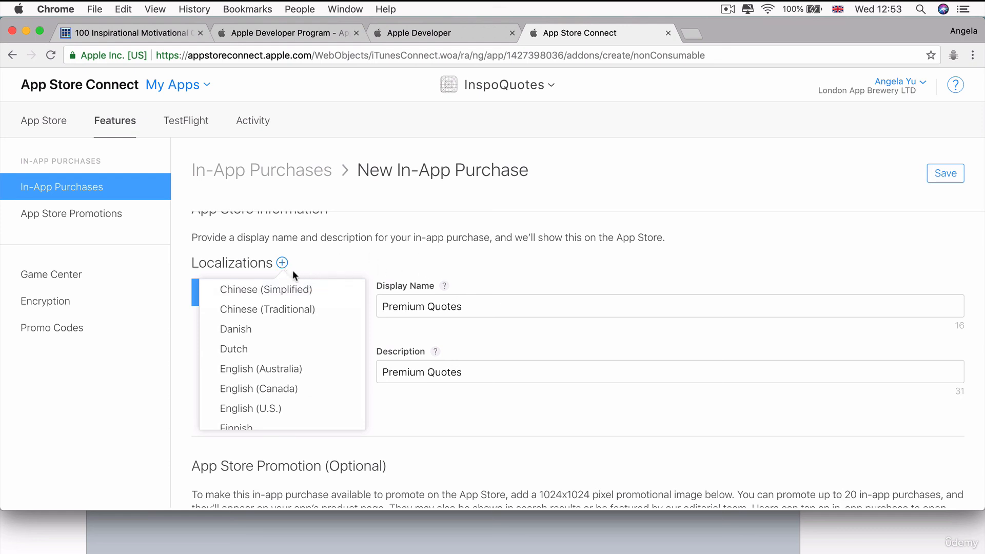
left_click(457, 311)
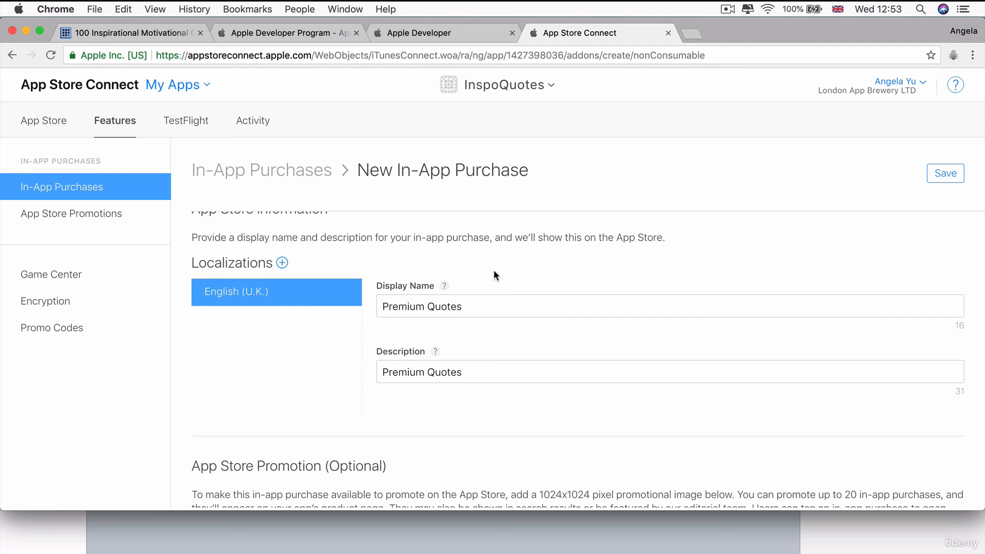
left_click(283, 263)
scroll(249, 359, "down", 5)
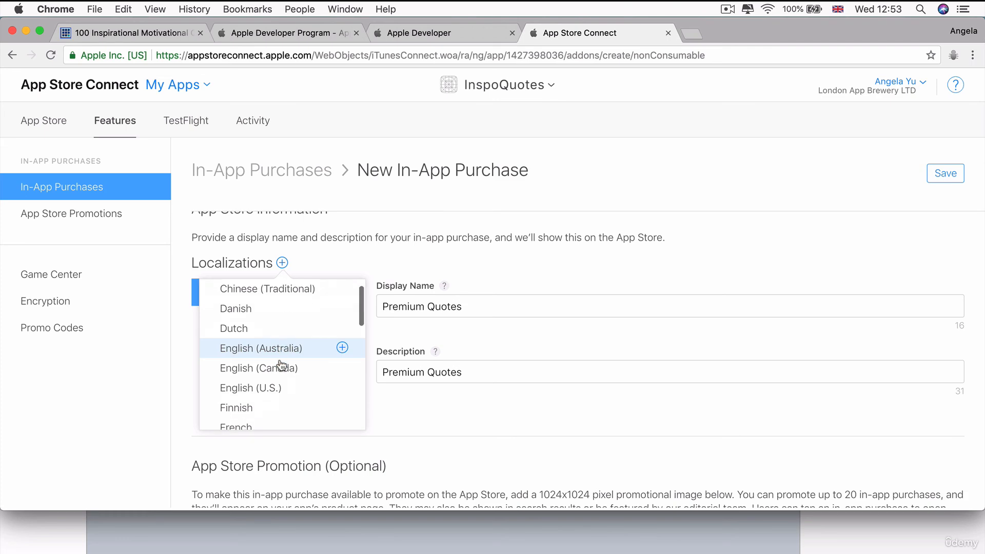
left_click(526, 241)
Look over the in-app purchase's localization, optional App Store Promotion and Review Information sections.
scroll(636, 296, "down", 4)
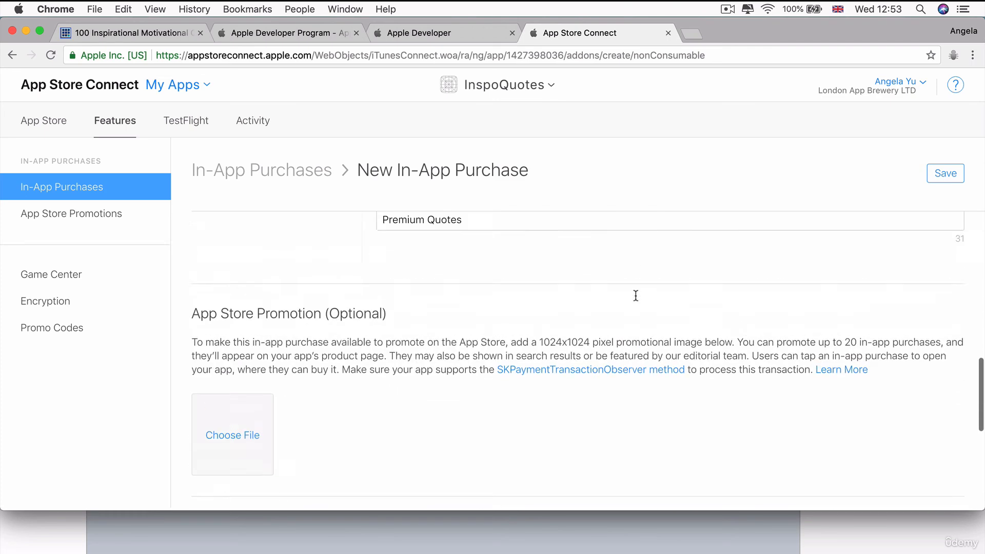
scroll(636, 295, "up", 3)
scroll(462, 272, "down", 1)
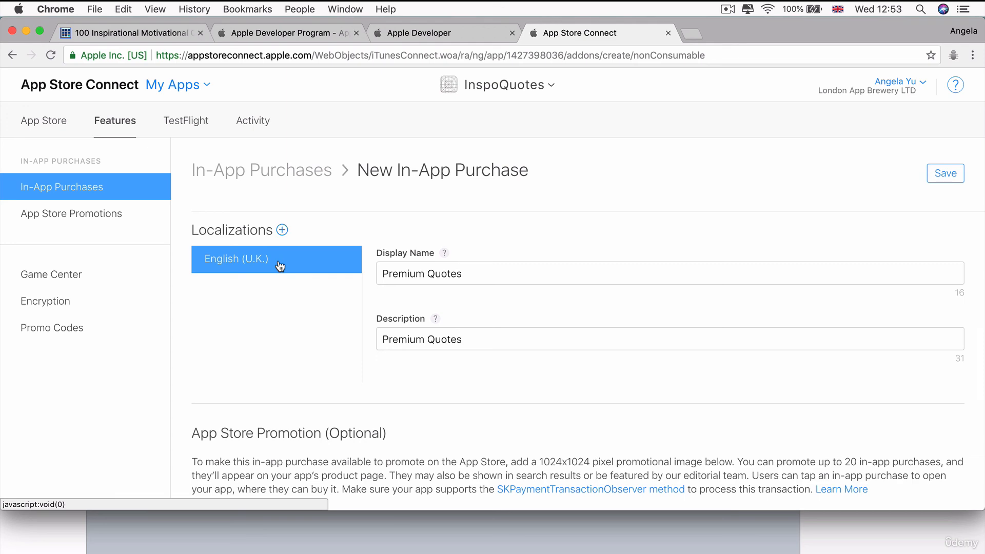
scroll(518, 282, "up", 3)
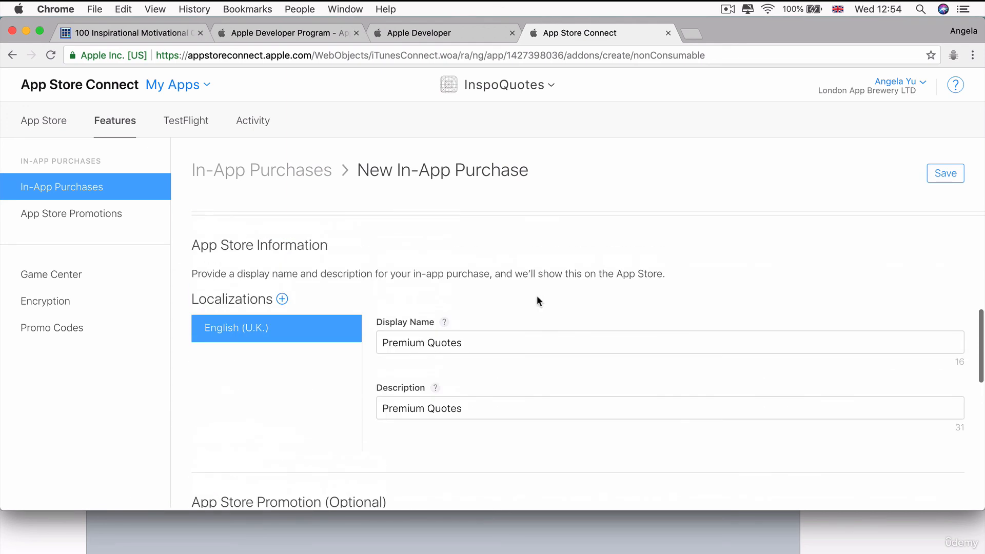
scroll(405, 416, "down", 5)
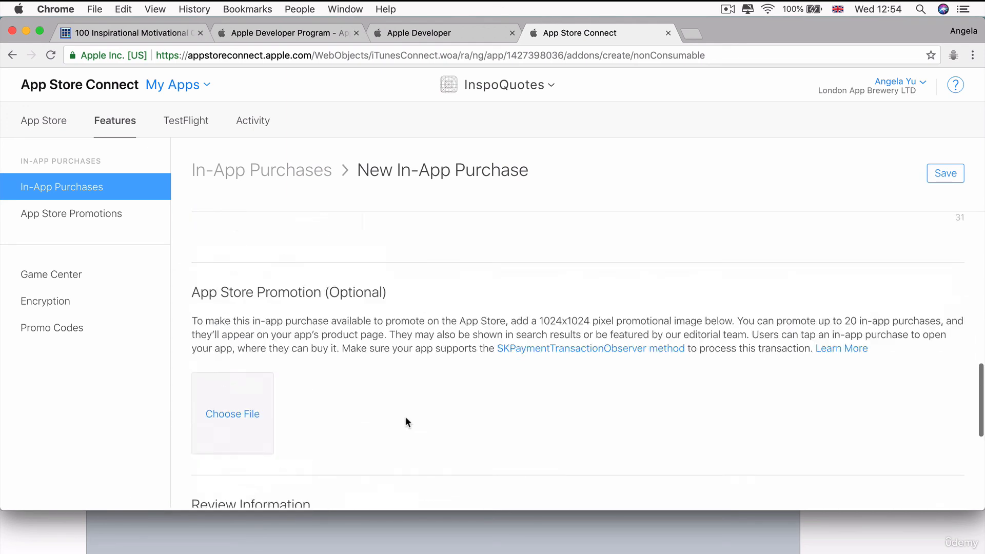
scroll(405, 417, "up", 5)
scroll(684, 329, "down", 5)
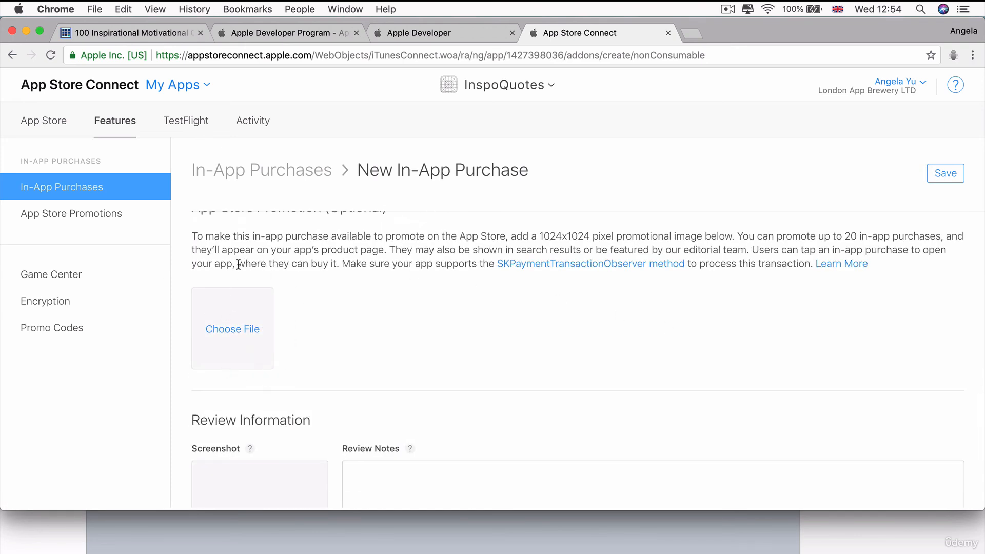
scroll(354, 321, "up", 1)
scroll(353, 318, "down", 1)
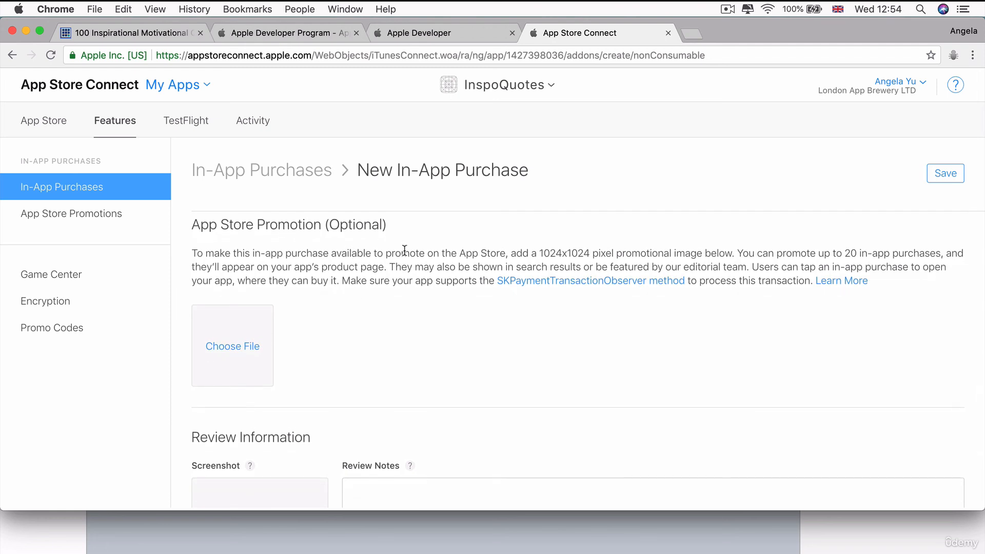
scroll(405, 253, "down", 3)
scroll(405, 252, "down", 1)
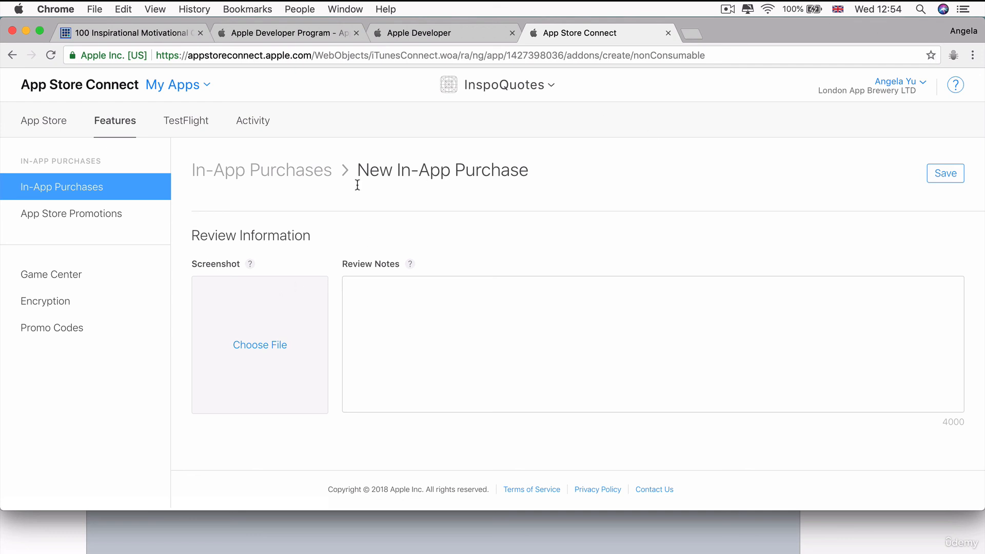
Save the new in-app purchase and go to its Review Information section.
left_click(938, 174)
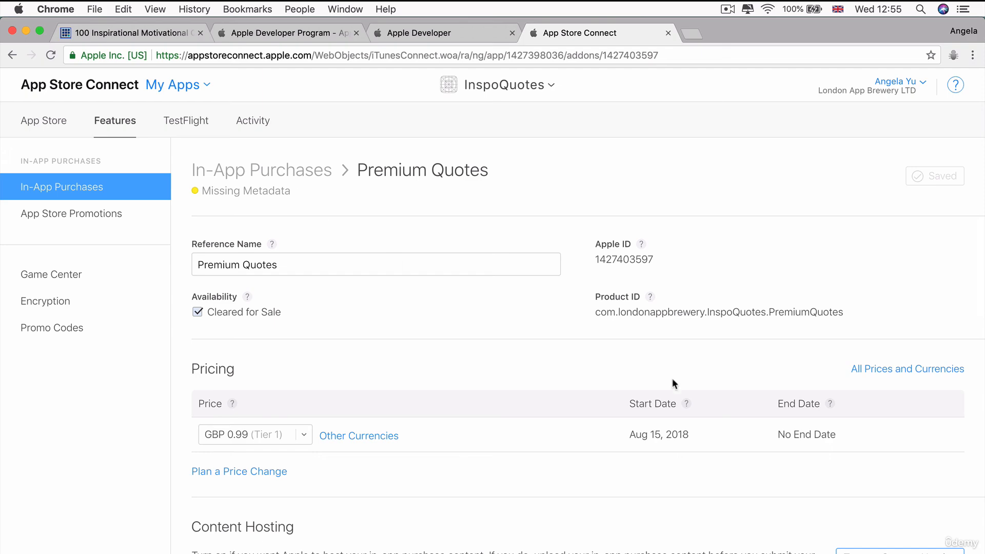
scroll(672, 378, "down", 10)
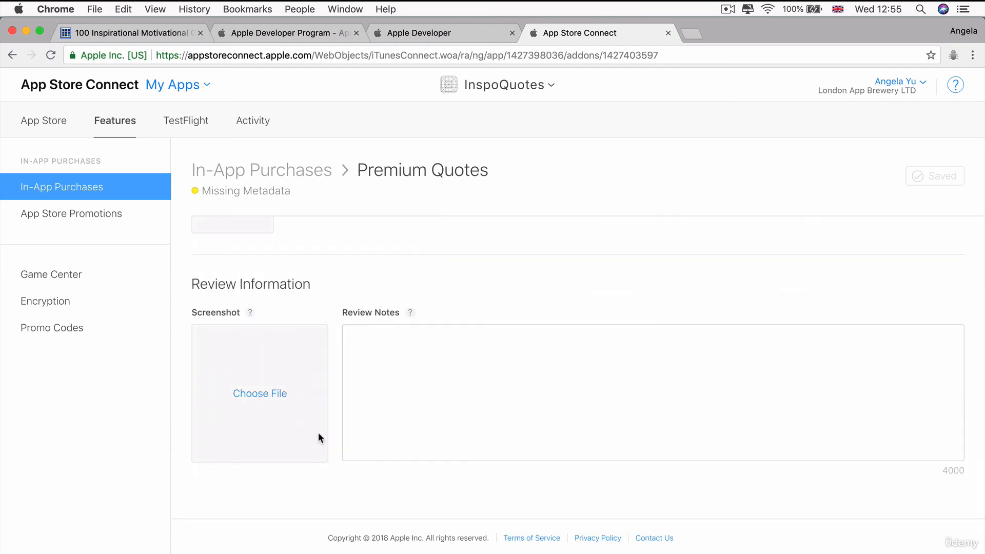